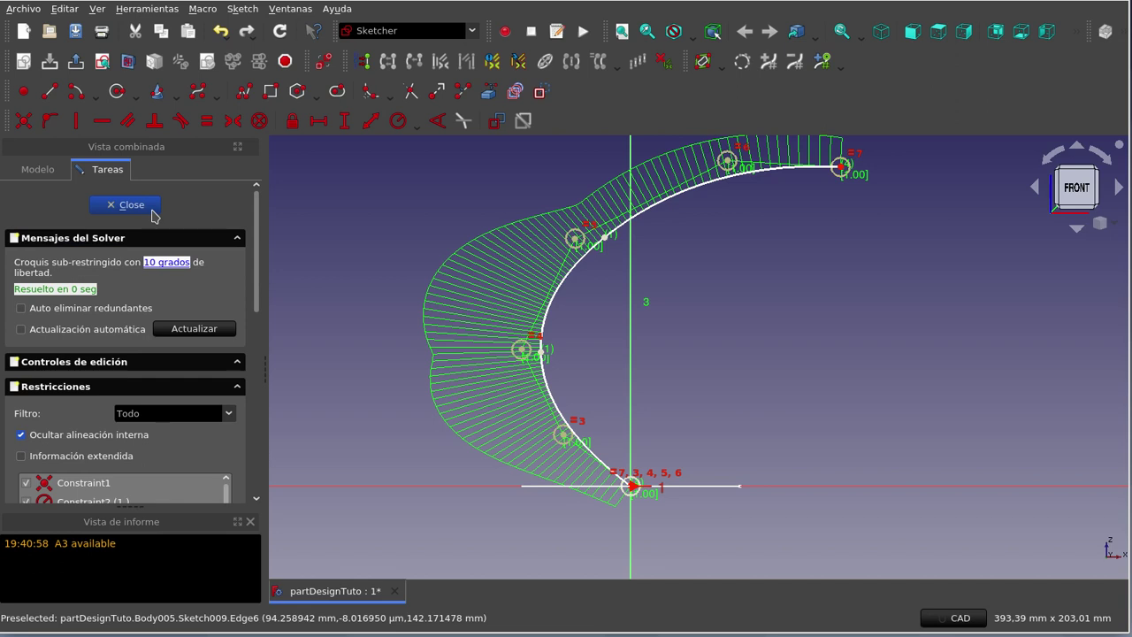
- Close the curved spline path sketch to return to Part Design
click(147, 207)
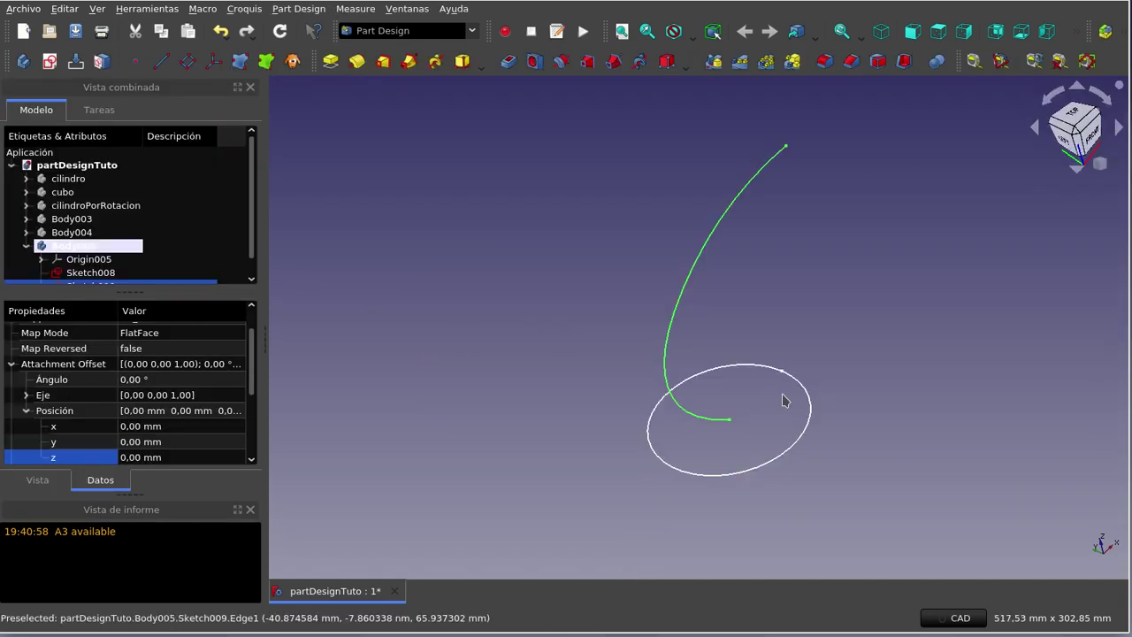
- Select the ellipse sketch Sketch008 and start an Additive Pipe using it as the profile
mouse_move(847, 487)
middle_down()
mouse_move(788, 470)
mouse_move(763, 430)
mouse_move(779, 454)
middle_up()
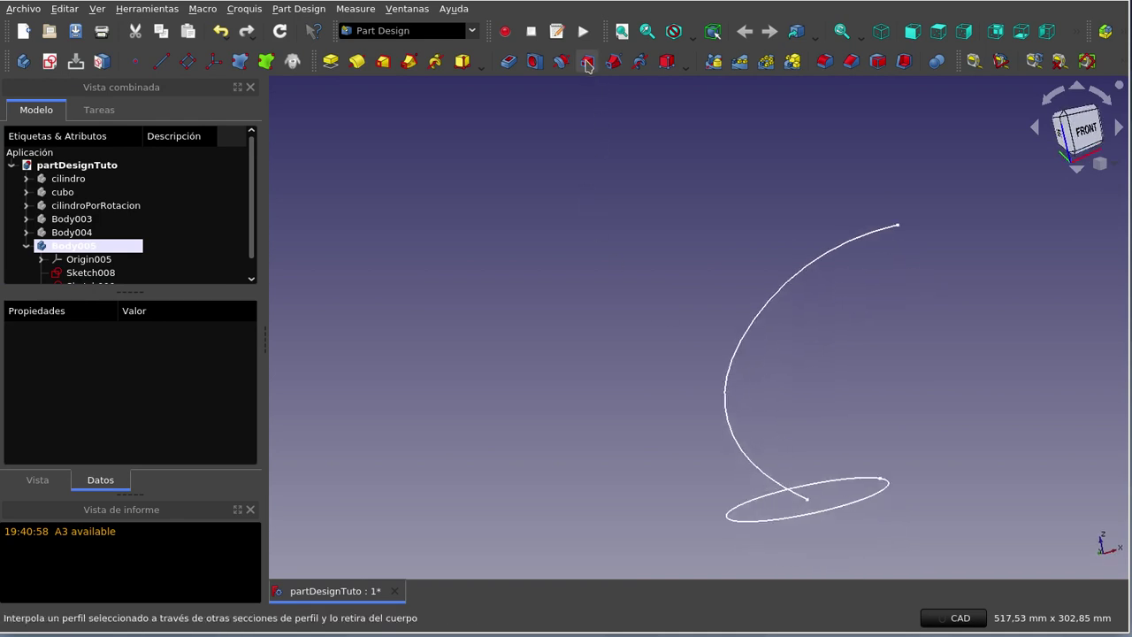
click(621, 33)
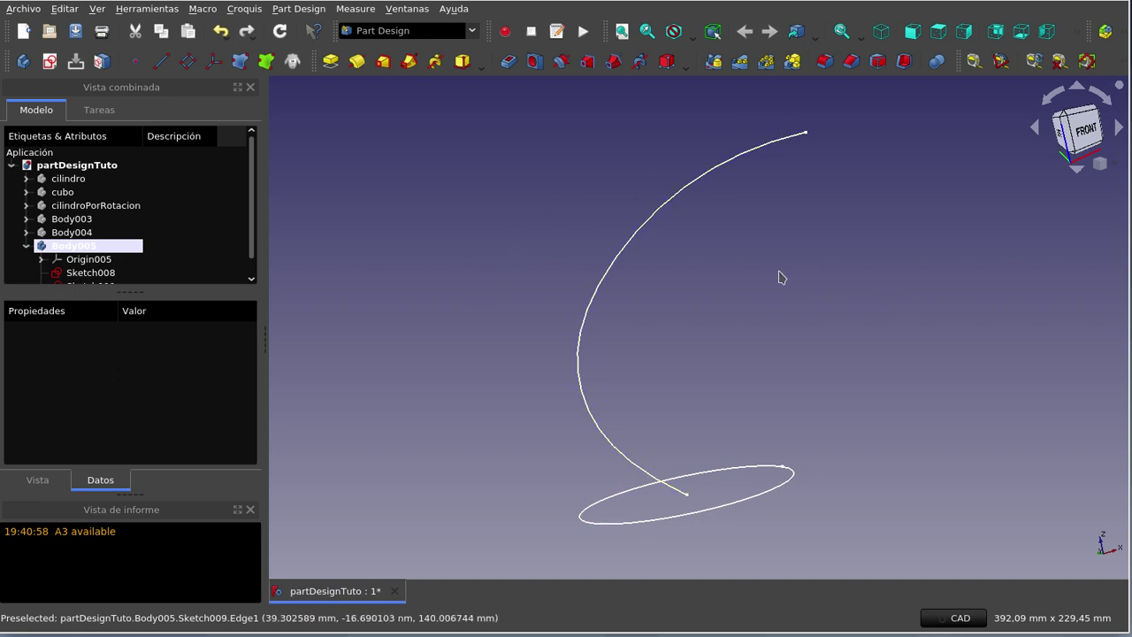
mouse_move(831, 270)
middle_down()
mouse_move(855, 278)
mouse_move(788, 224)
middle_up()
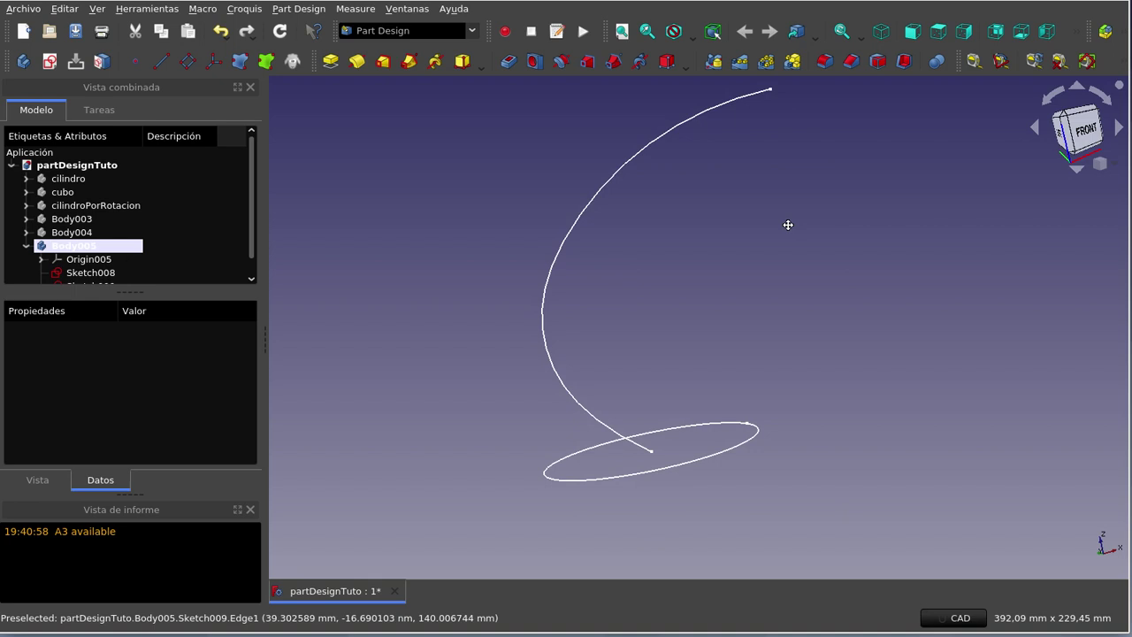
click(624, 32)
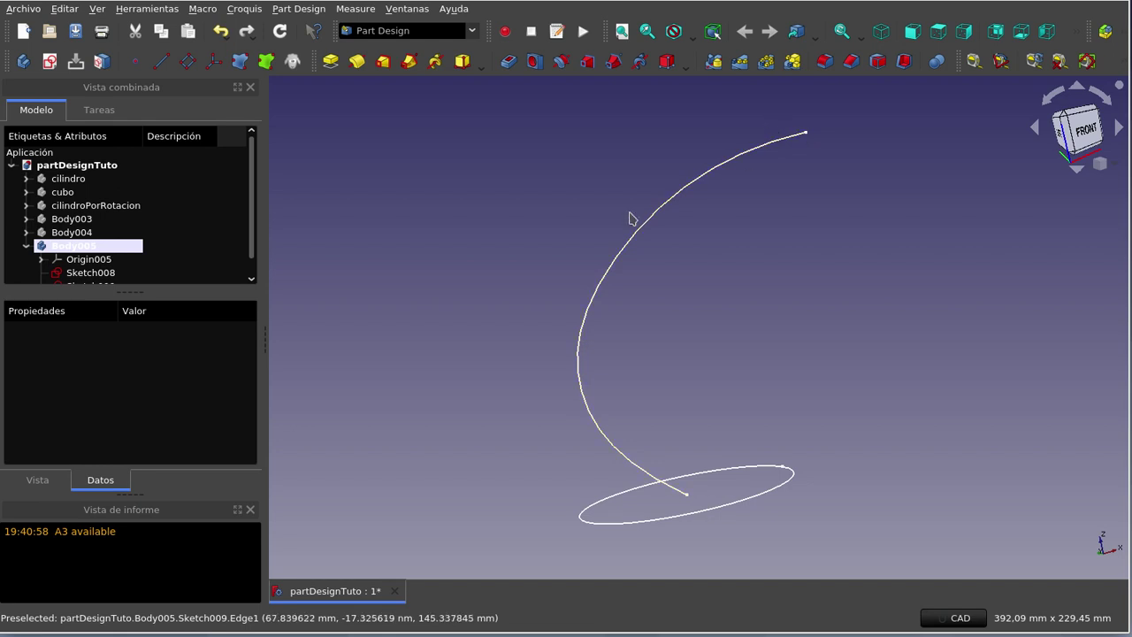
scroll(630, 217, down, 2)
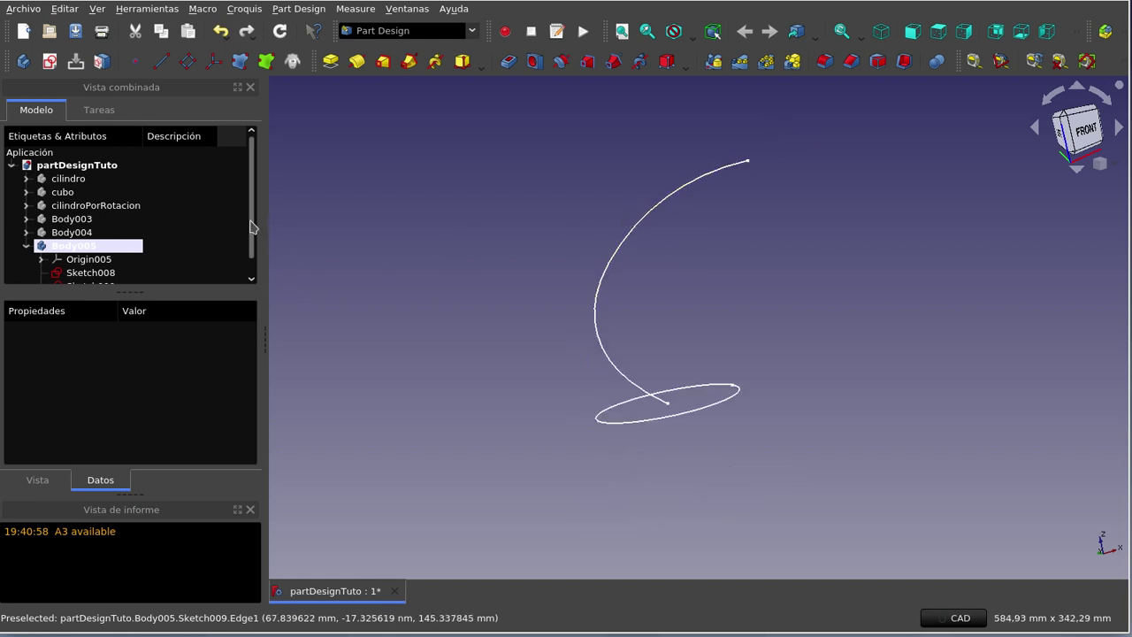
scroll(255, 265, down, 1)
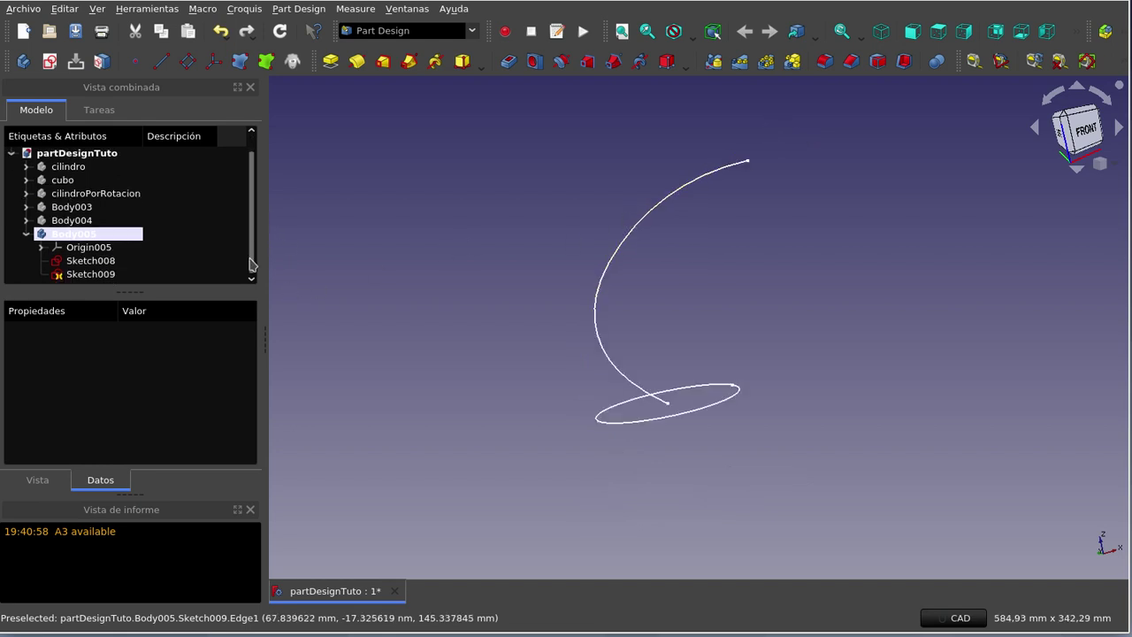
click(111, 262)
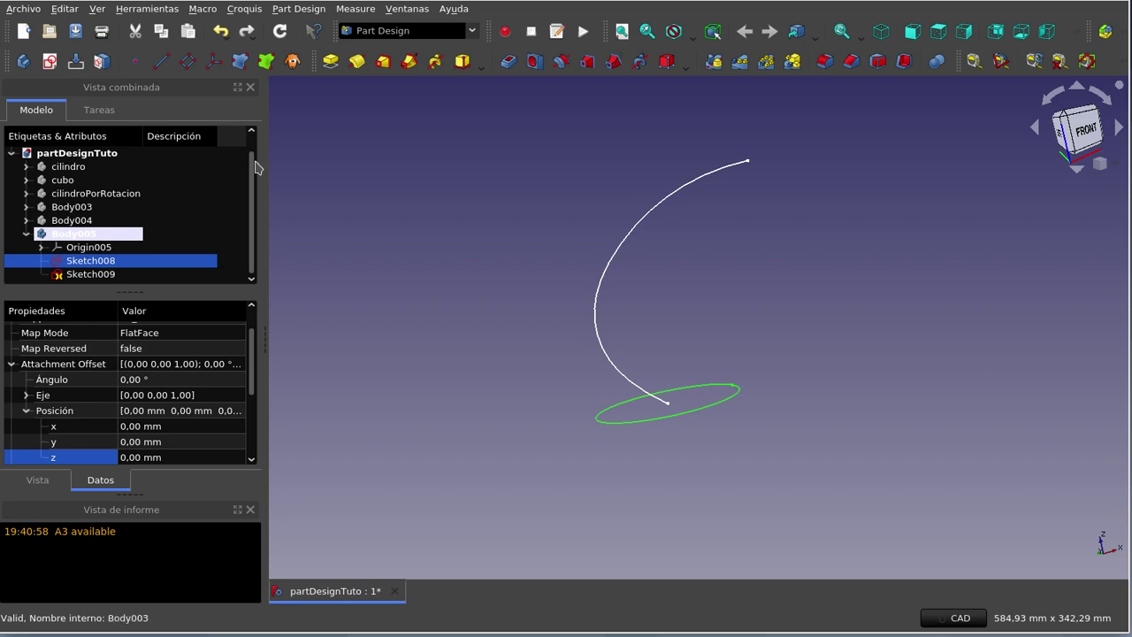
click(408, 62)
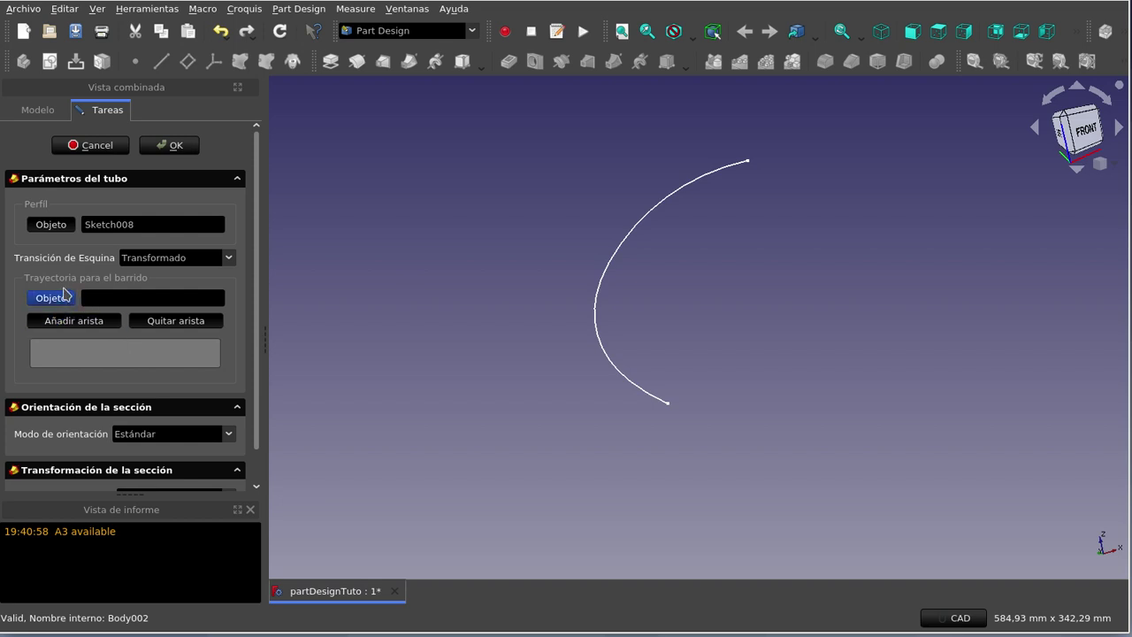
- Set the curved arc Sketch009 as the Additive Pipe's sweep path
click(57, 304)
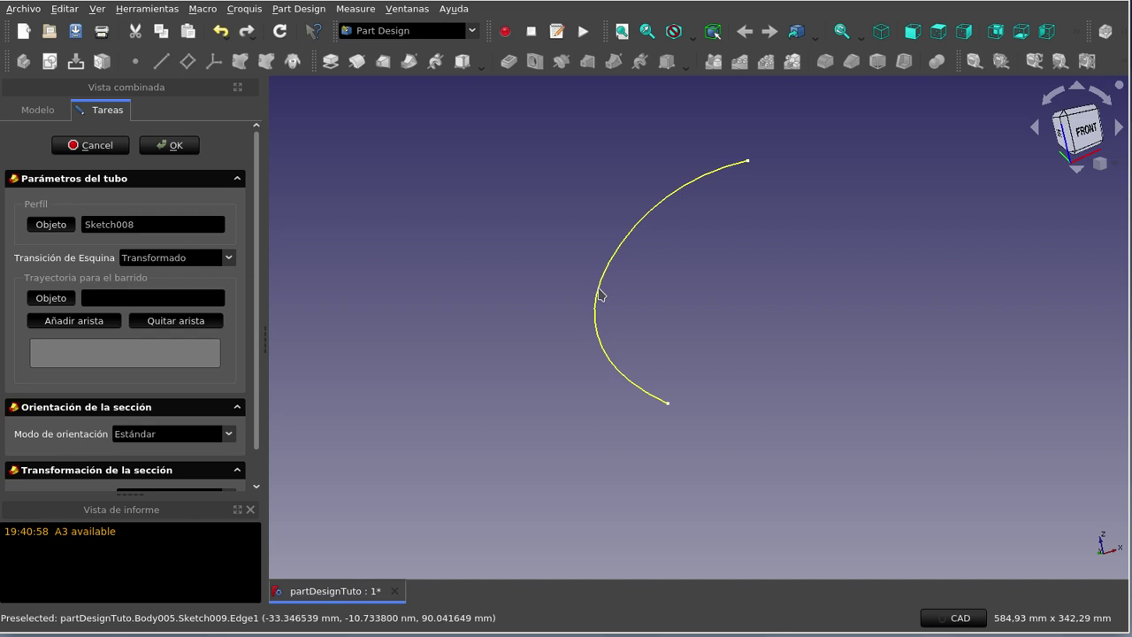
click(600, 294)
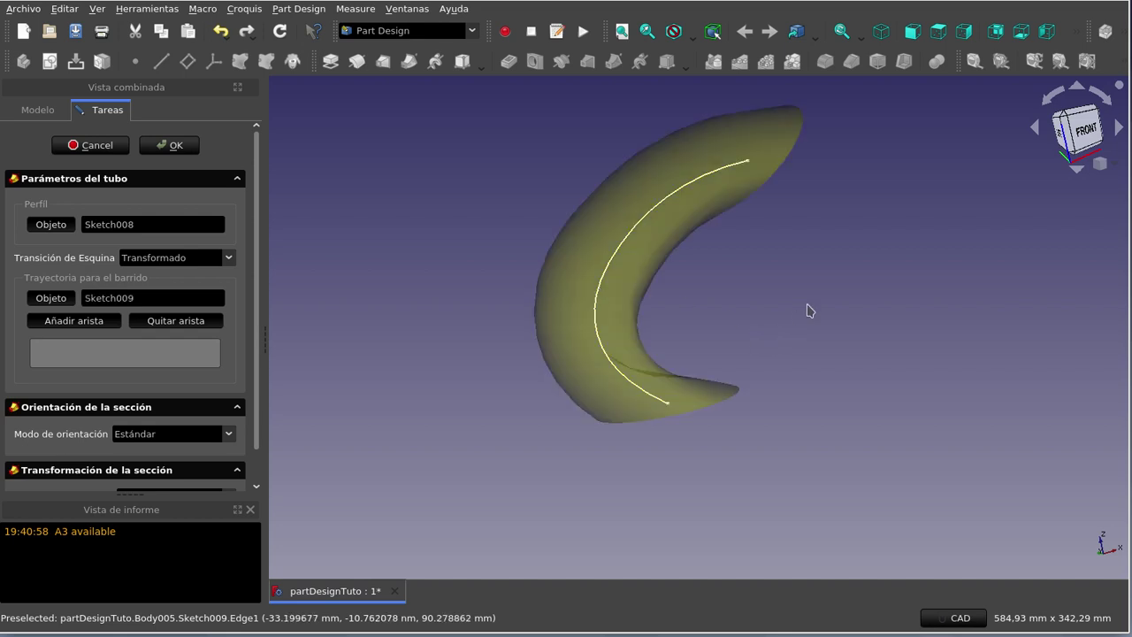
mouse_move(840, 258)
middle_down()
mouse_move(594, 234)
mouse_move(698, 207)
mouse_move(811, 256)
mouse_move(854, 294)
middle_up()
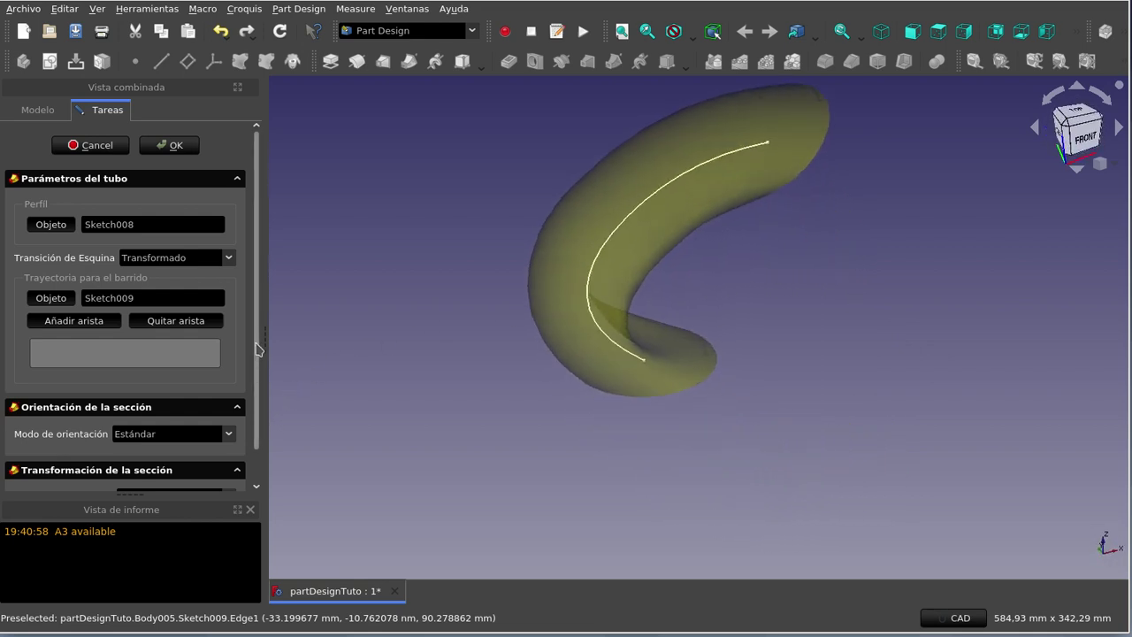
scroll(248, 398, down, 2)
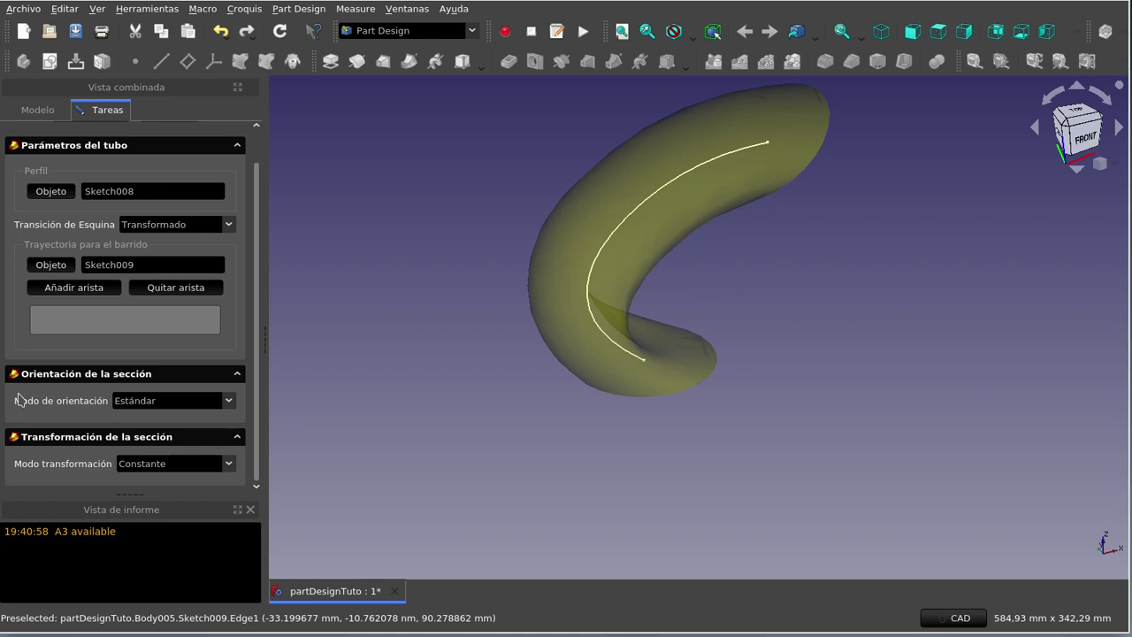
click(228, 403)
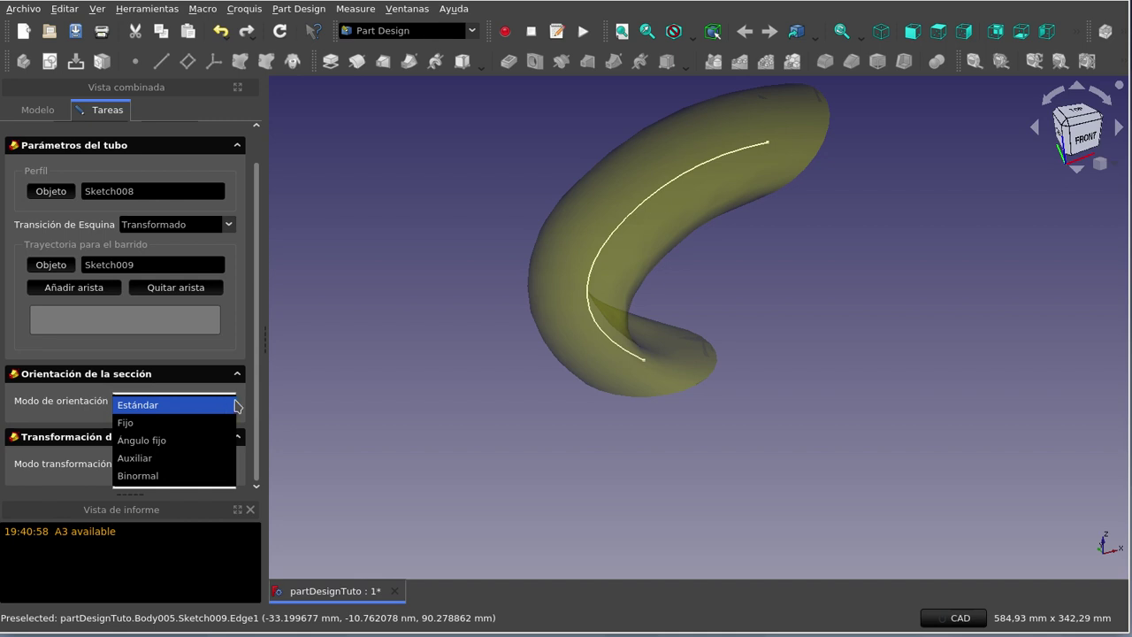
click(429, 403)
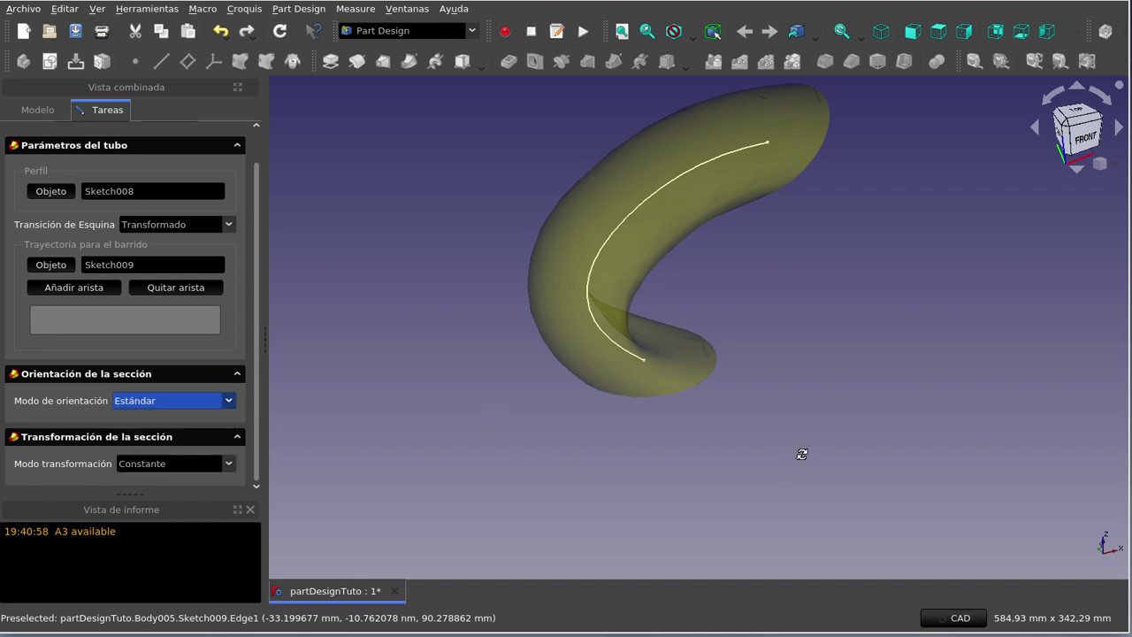
middle_drag(800, 455, 696, 405)
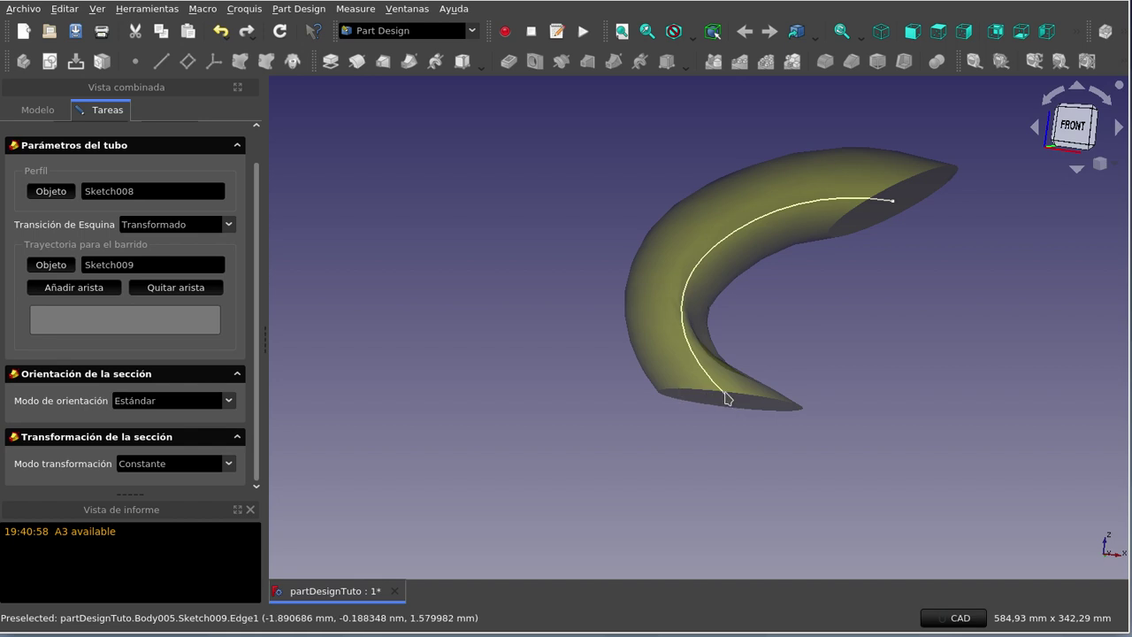
middle_drag(763, 357, 752, 404)
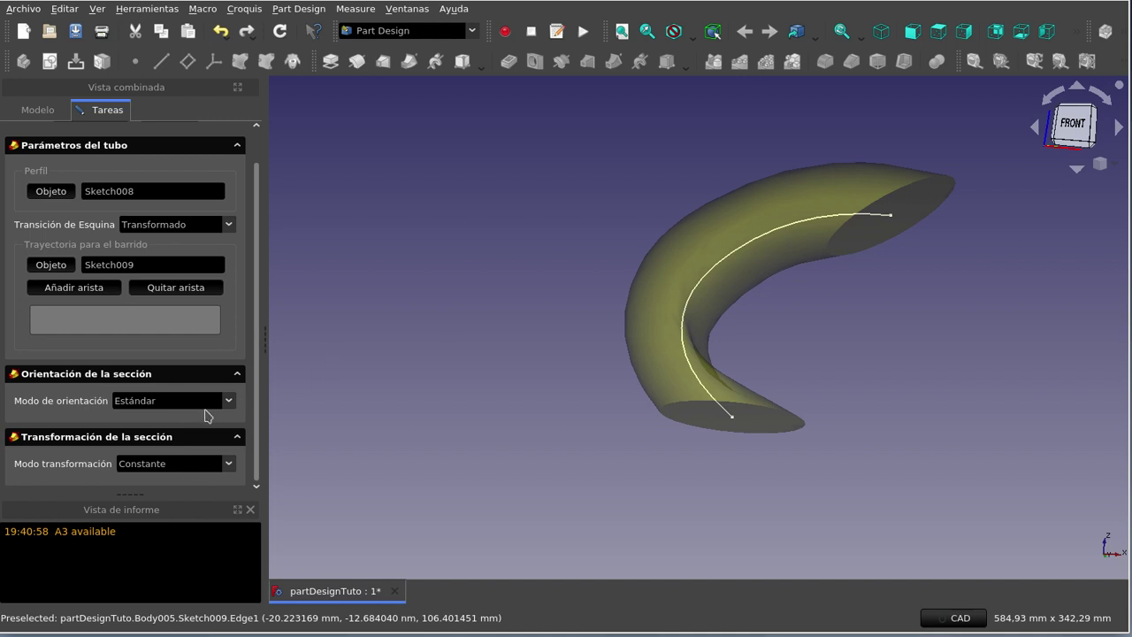
- Preview the pipe with the section orientation mode set to Fijo
click(232, 401)
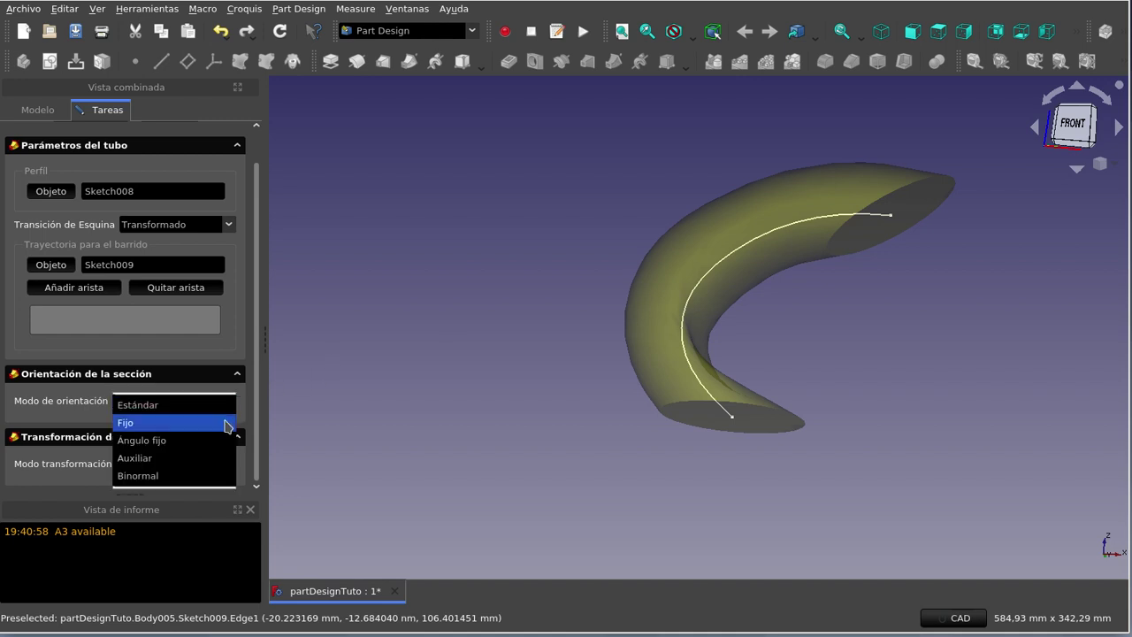
click(228, 421)
mouse_move(813, 298)
middle_down()
mouse_move(822, 208)
mouse_move(783, 217)
middle_up()
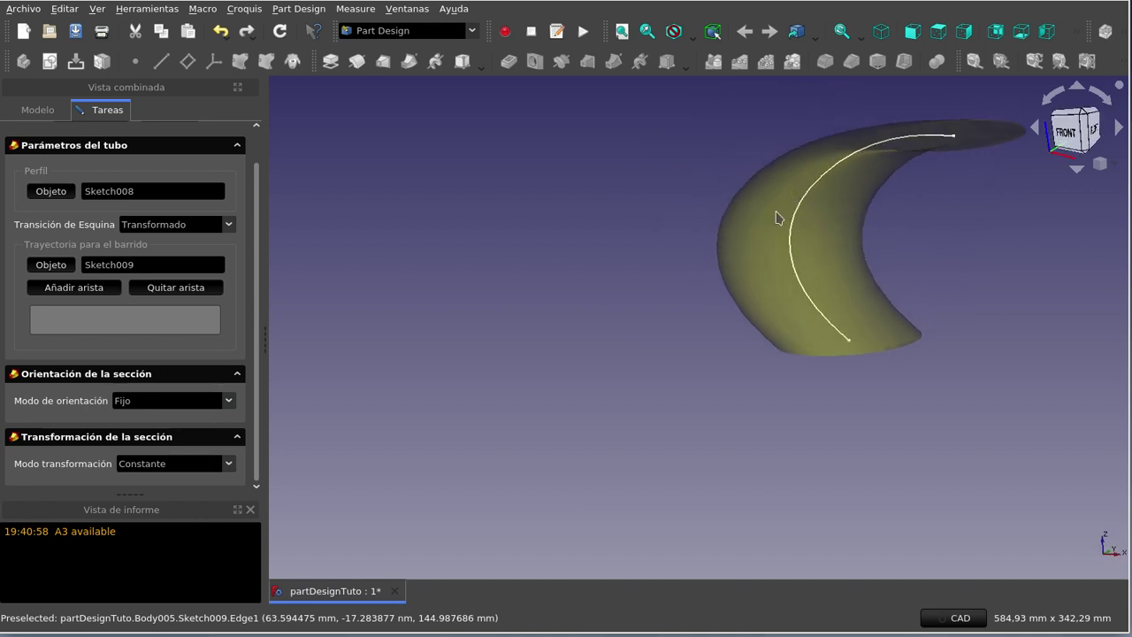
click(622, 33)
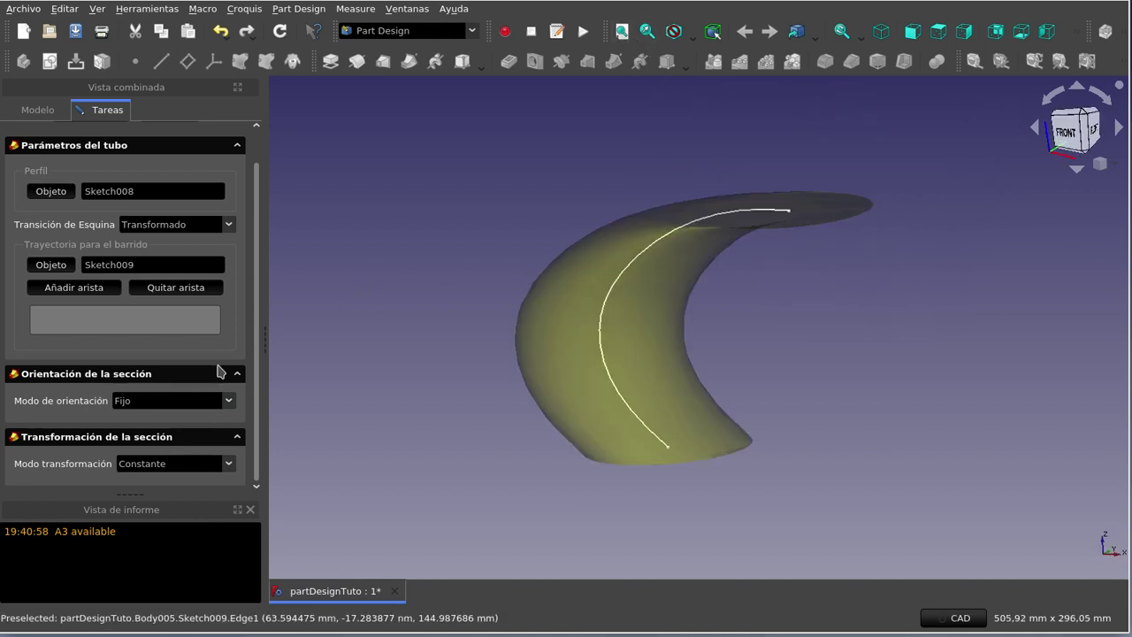
- Return the orientation mode to Estándar and keep the transformation mode at Constante
click(228, 402)
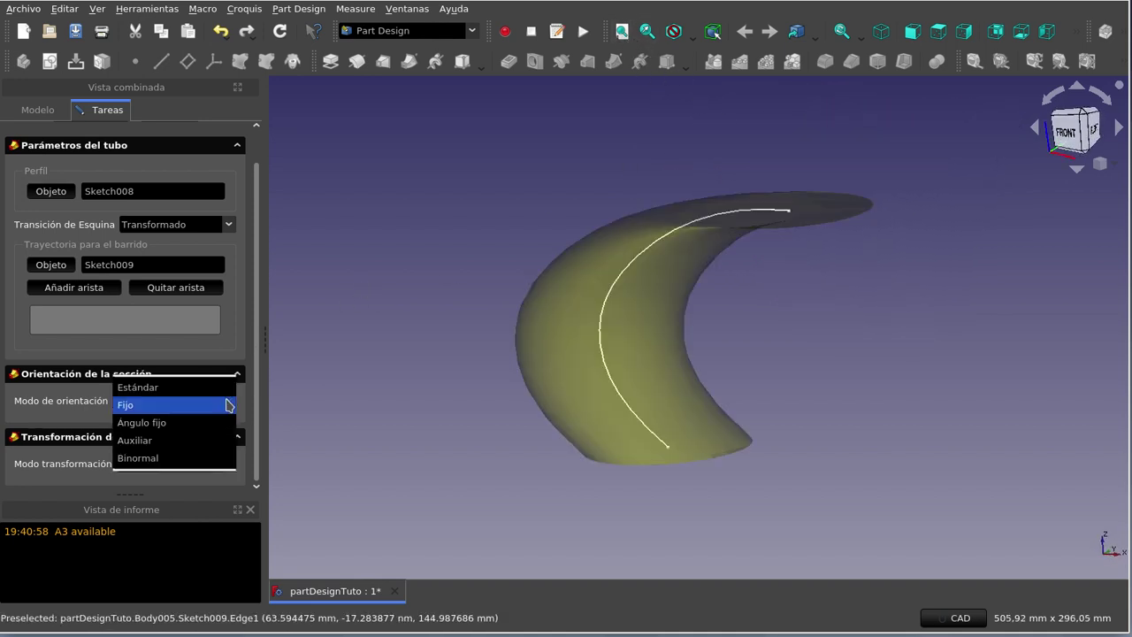
click(225, 388)
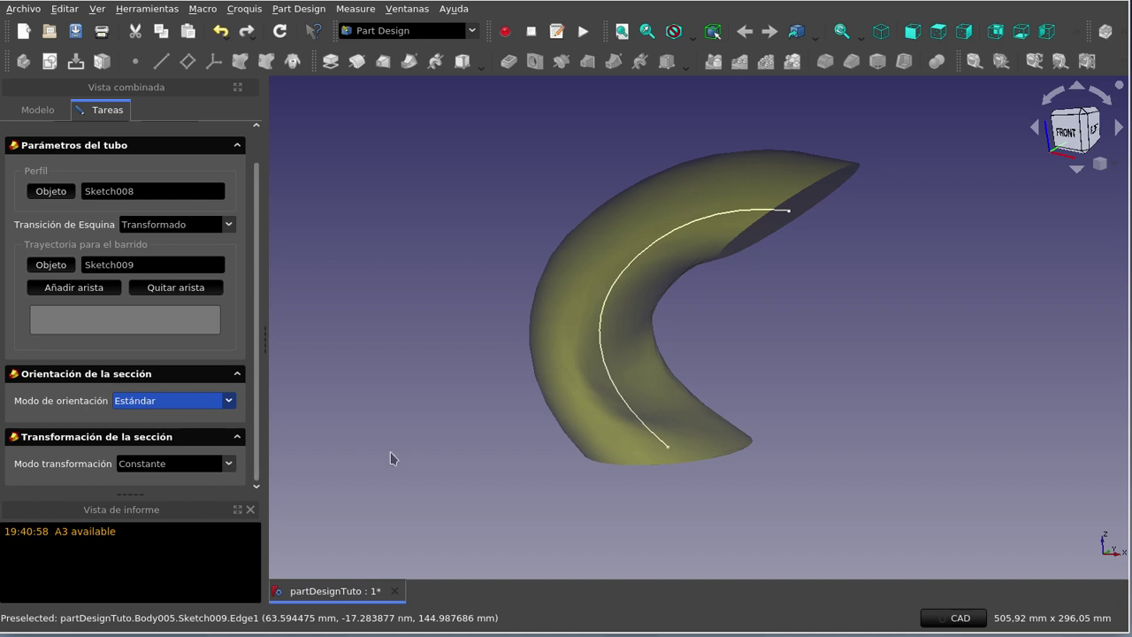
click(231, 466)
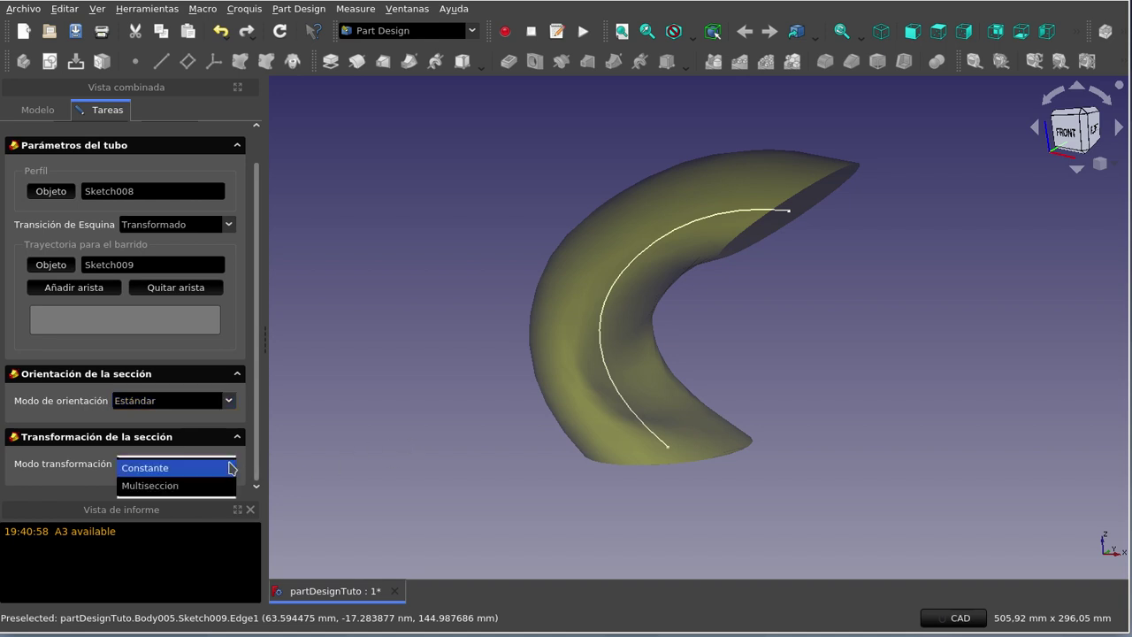
click(230, 466)
mouse_move(761, 383)
middle_down()
mouse_move(743, 310)
mouse_move(814, 374)
middle_up()
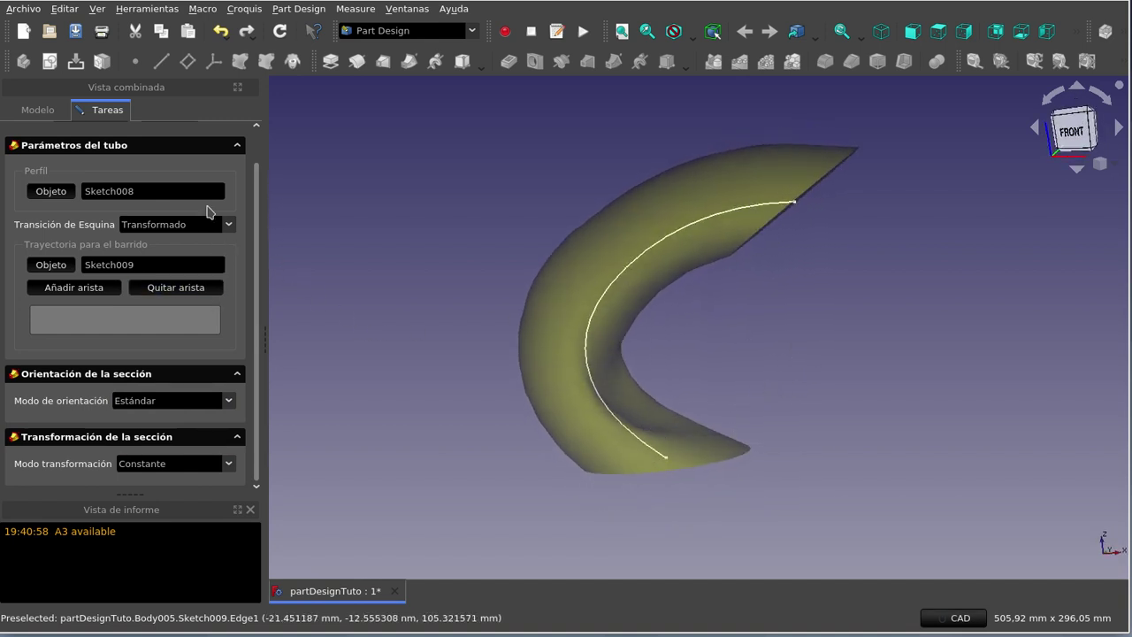
scroll(252, 212, up, 2)
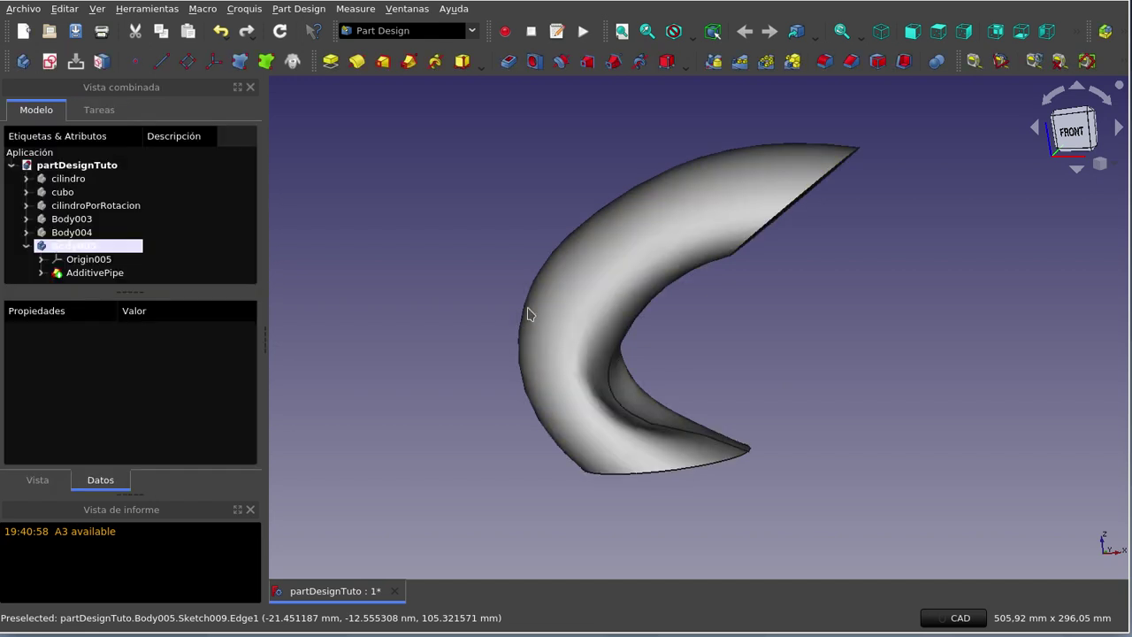
- Switch to the front view, collapse Body005 and hide it, keeping its name unchanged
mouse_move(758, 355)
middle_down()
mouse_move(631, 328)
mouse_move(637, 233)
mouse_move(738, 209)
mouse_move(861, 272)
mouse_move(877, 328)
mouse_move(849, 377)
mouse_move(801, 384)
mouse_move(576, 356)
mouse_move(558, 313)
mouse_move(607, 245)
mouse_move(769, 276)
middle_up()
key(1)
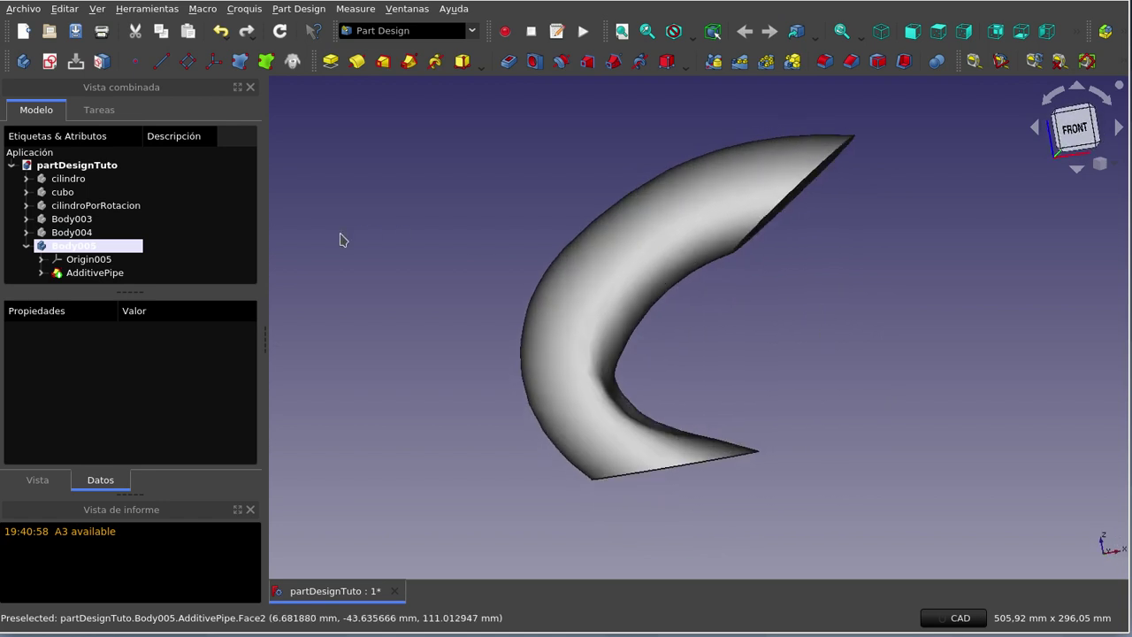
click(336, 241)
click(75, 245)
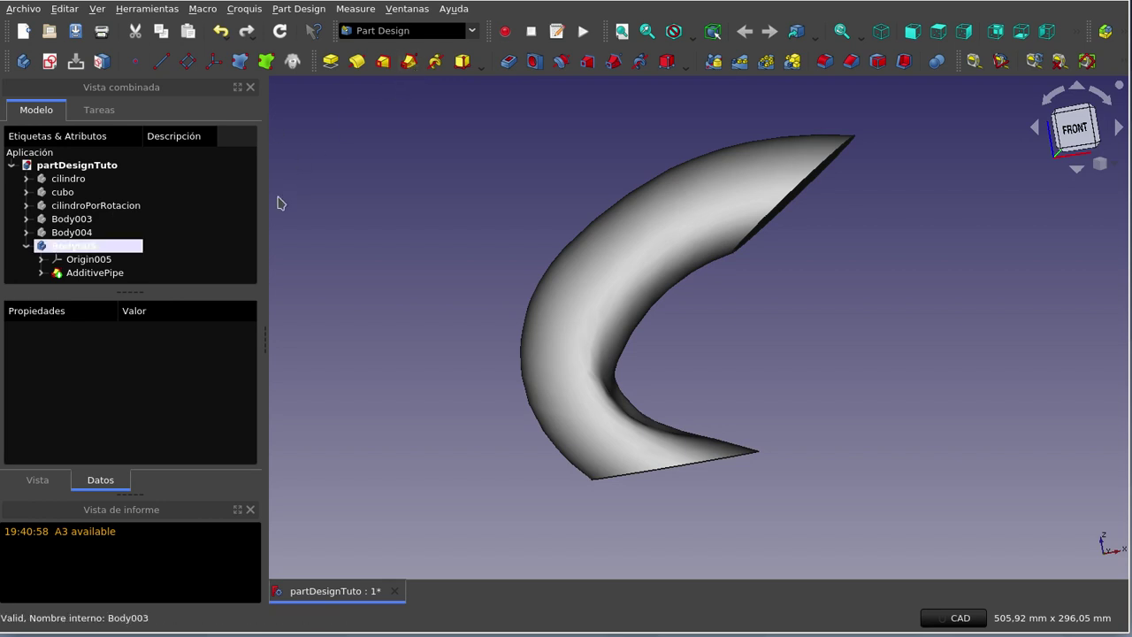
key(Escape)
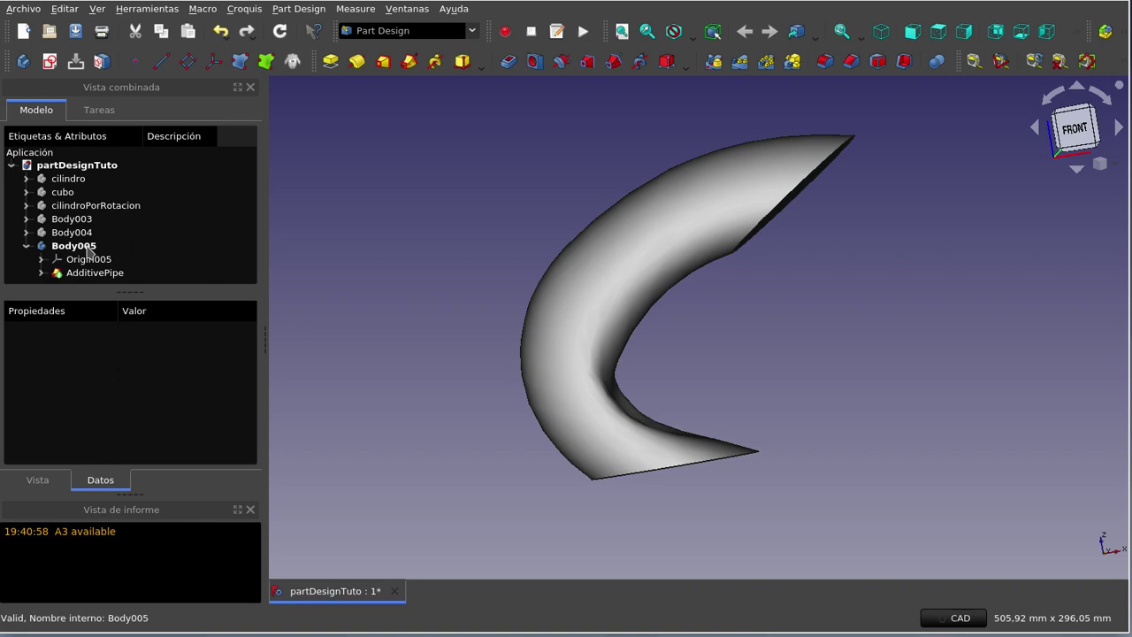
double_click(89, 252)
click(424, 250)
click(92, 254)
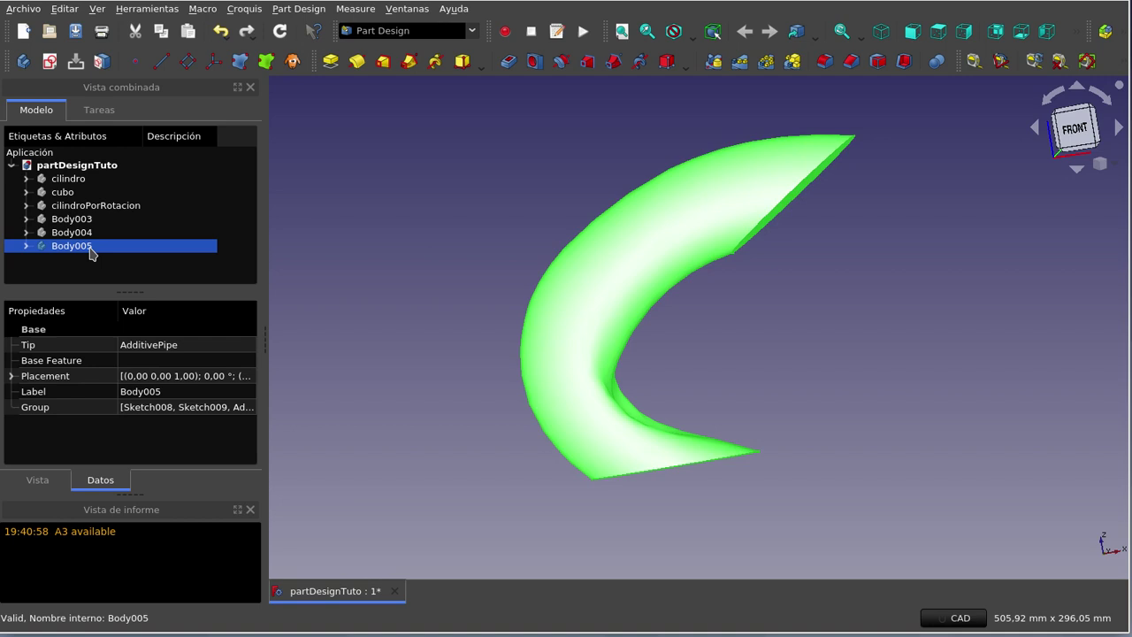
key(space)
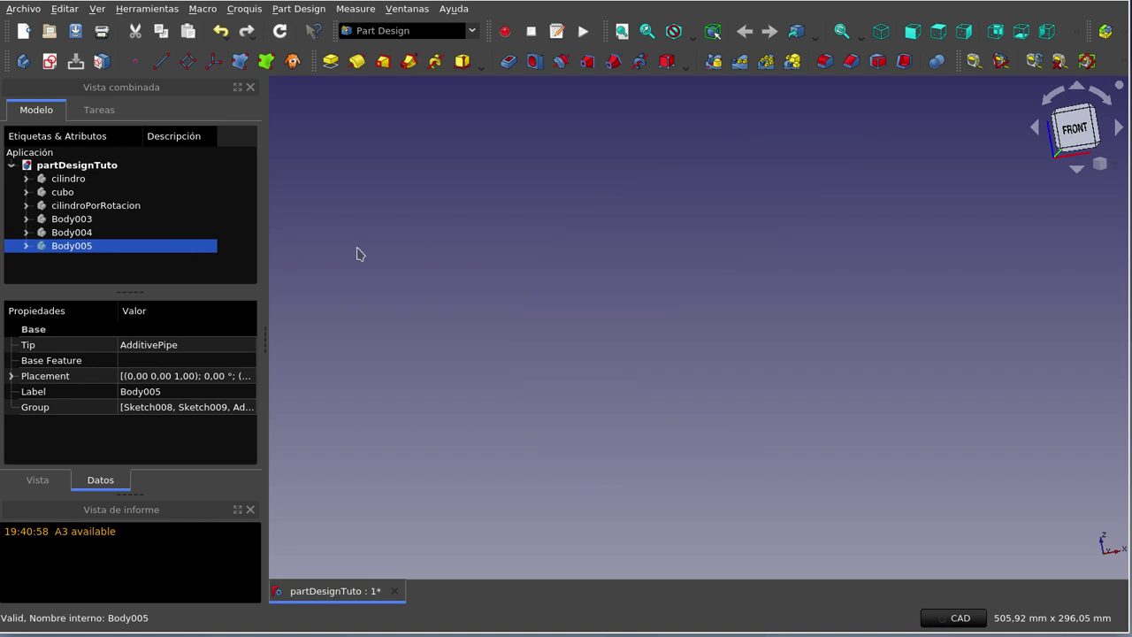
click(356, 252)
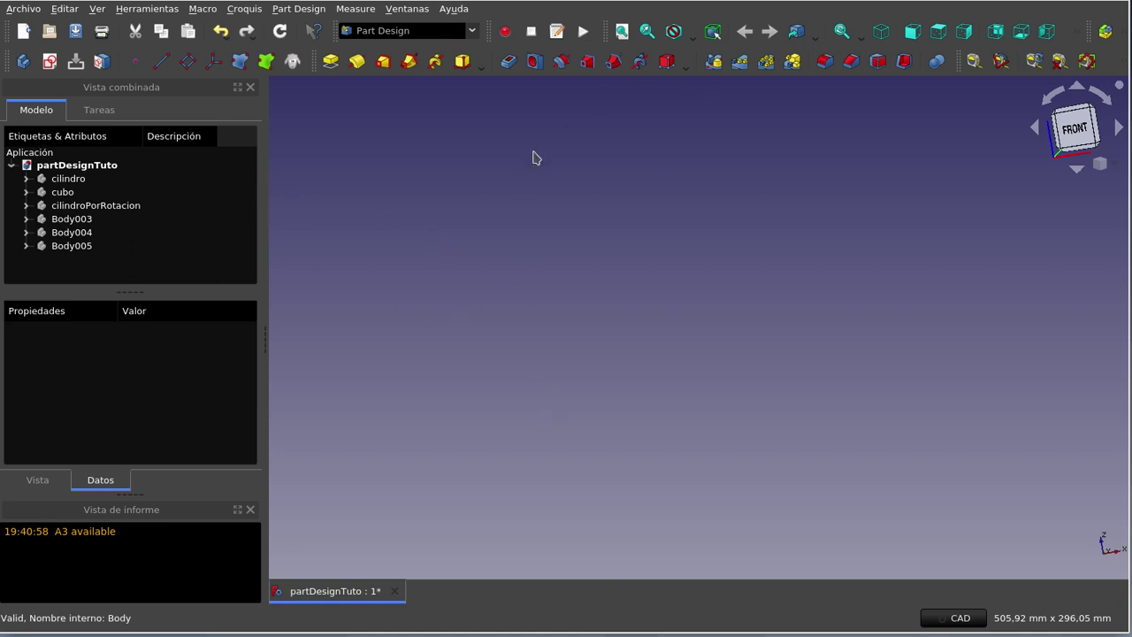
- Create Body006 and draw a small origin-centred circle in Sketch010 on XY_Plane006
click(24, 61)
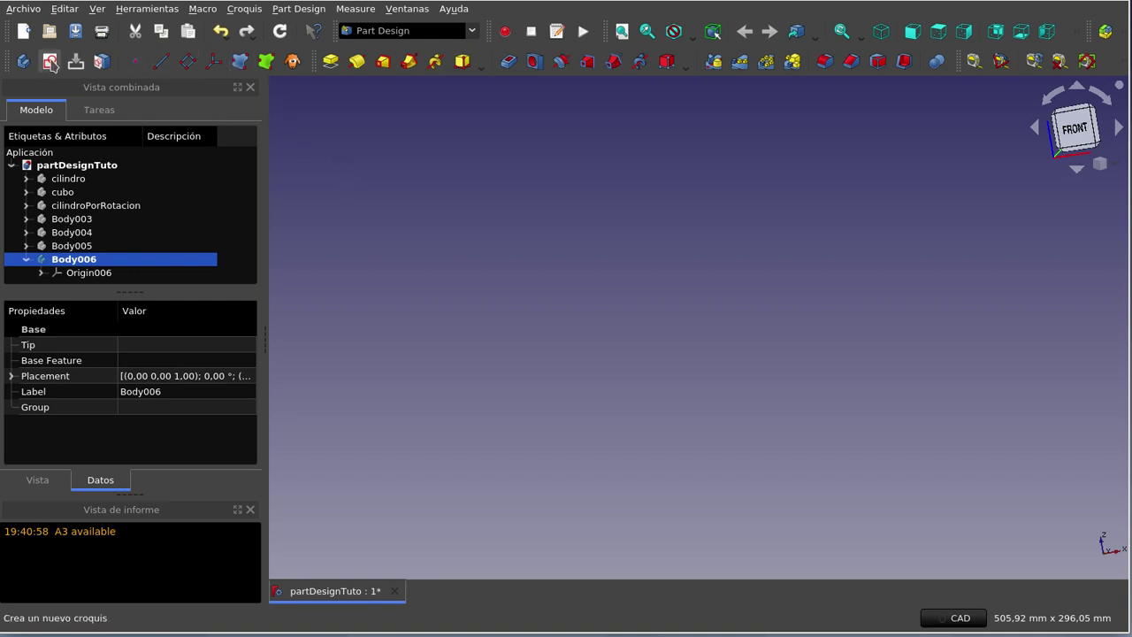
click(51, 62)
click(93, 209)
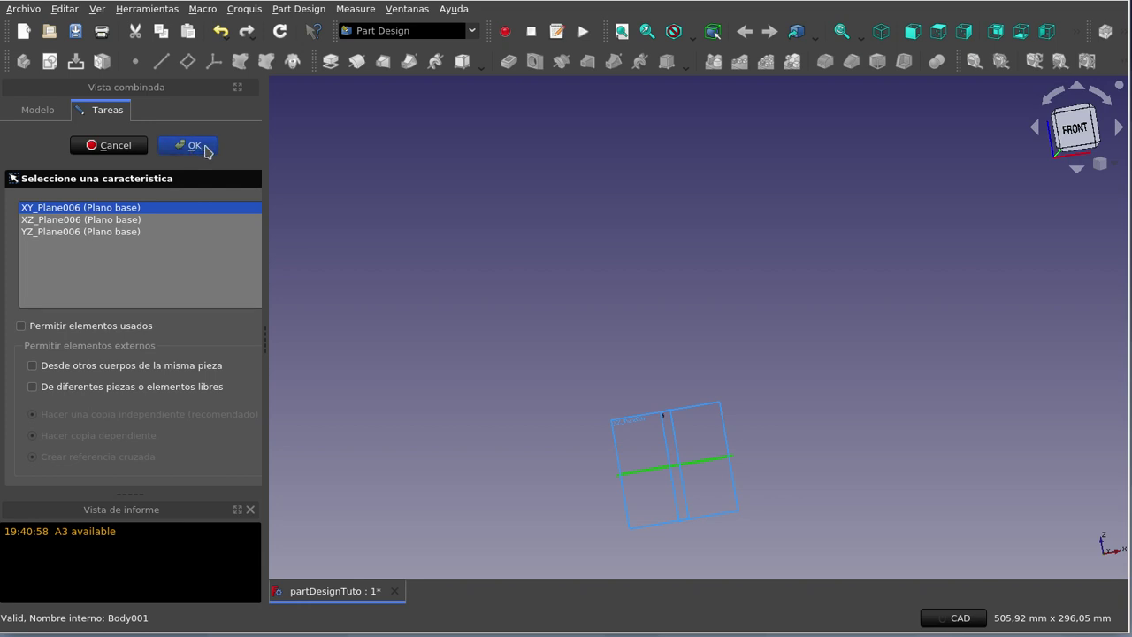
click(204, 150)
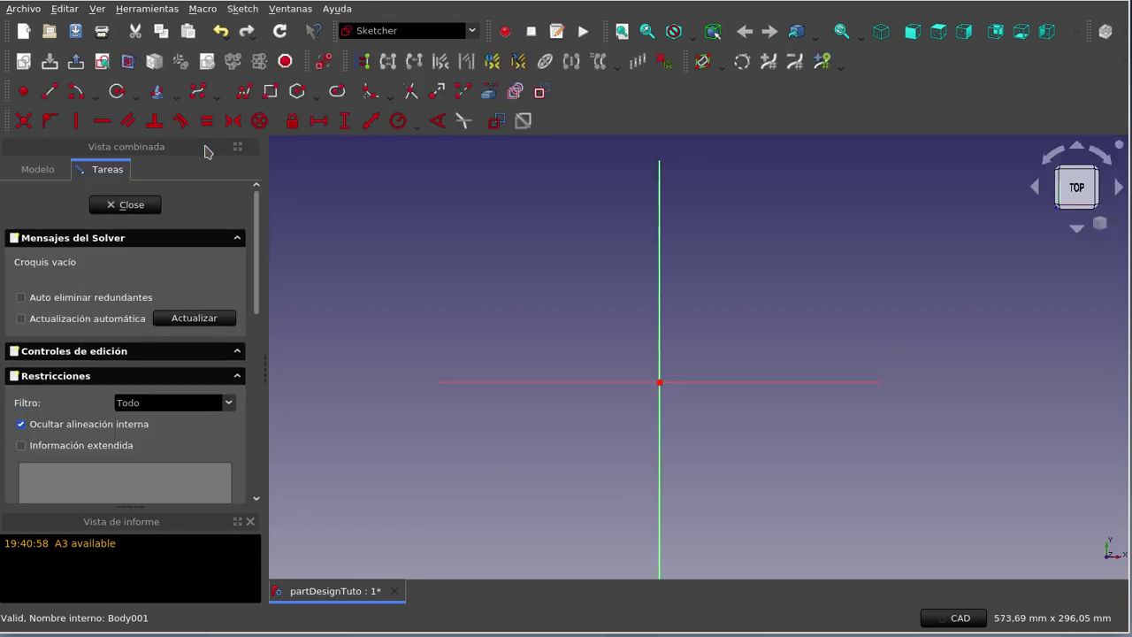
click(116, 91)
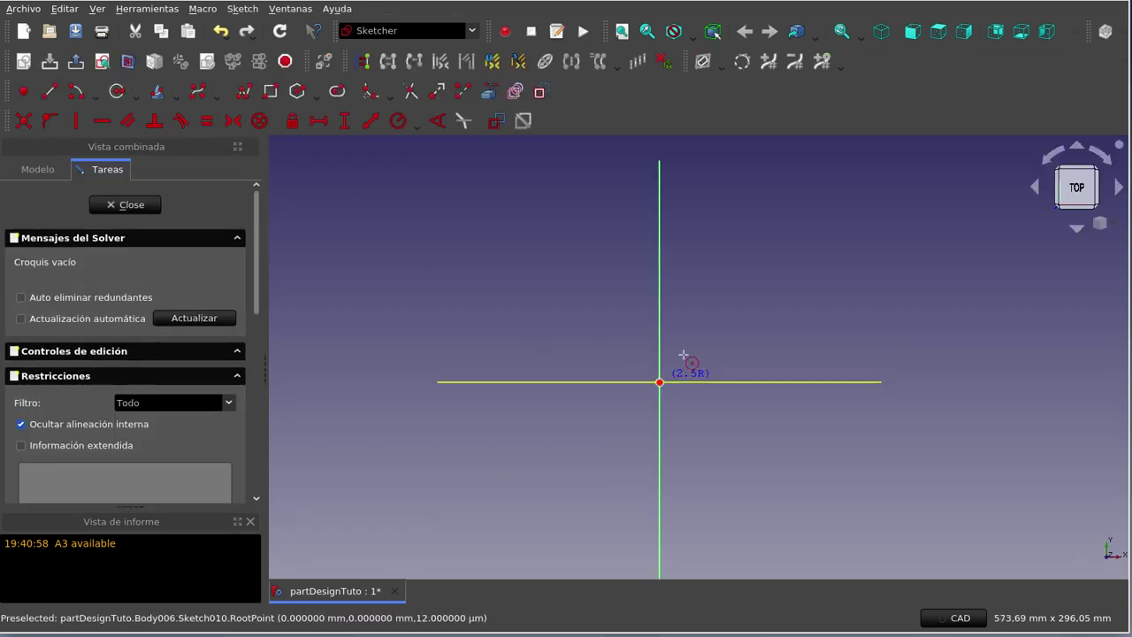
click(658, 382)
click(688, 365)
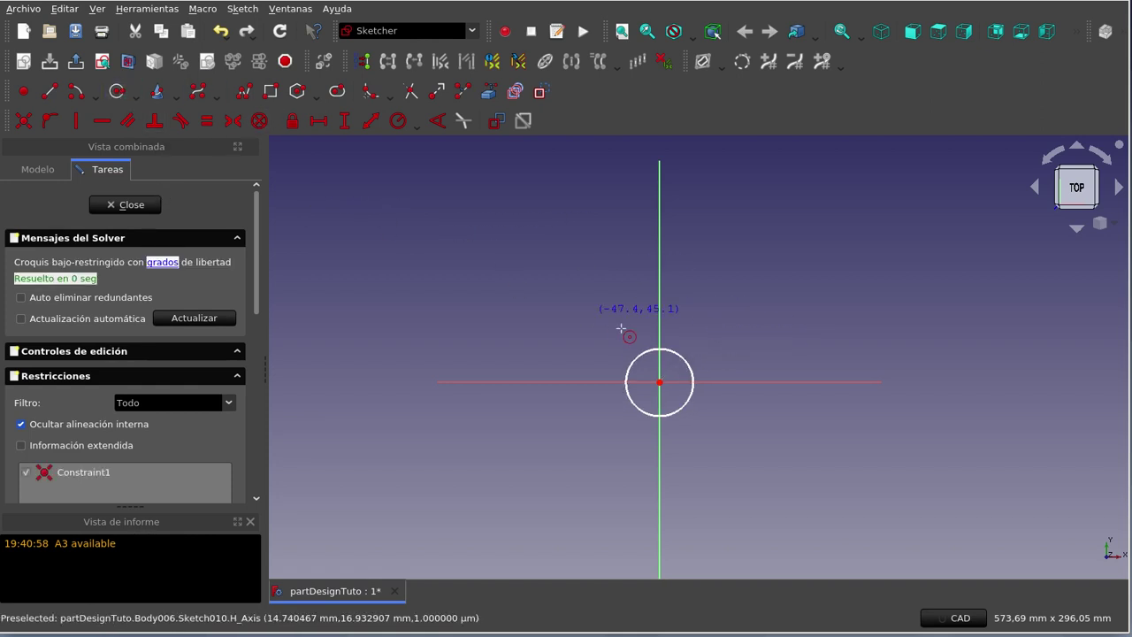
- Close Sketch010 and start a new sketch on XY_Plane006
click(126, 205)
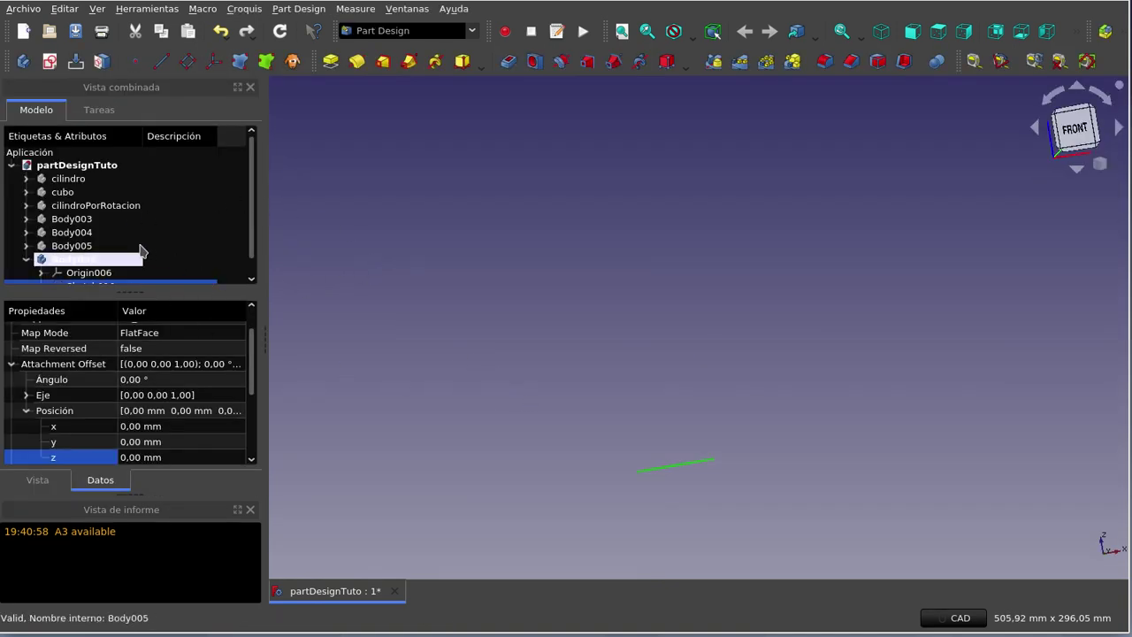
click(50, 62)
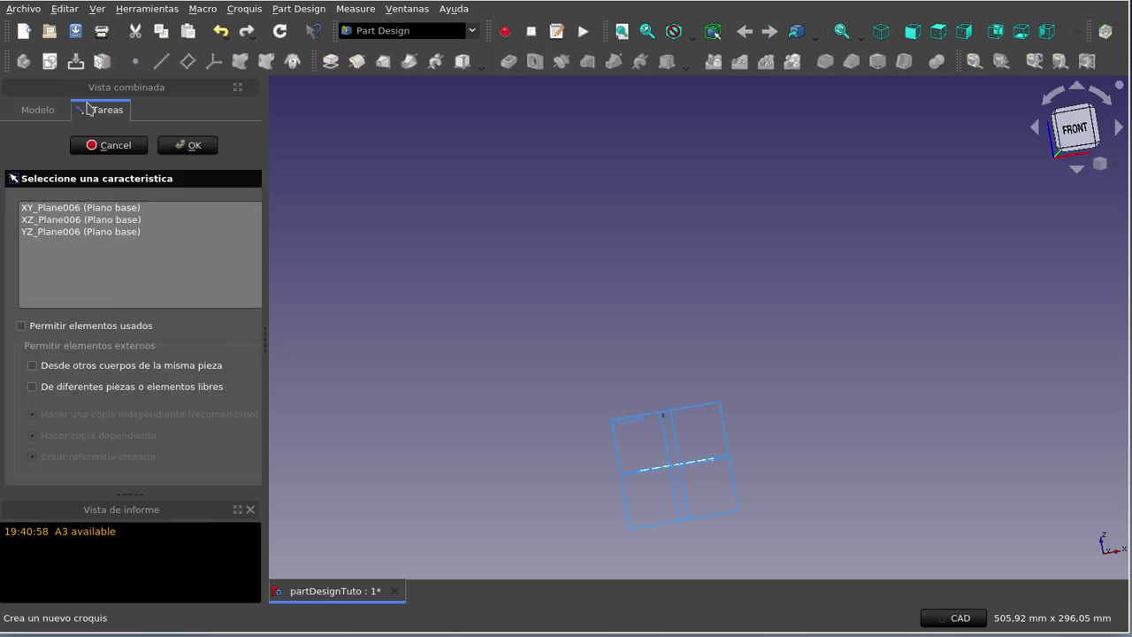
click(113, 209)
click(190, 145)
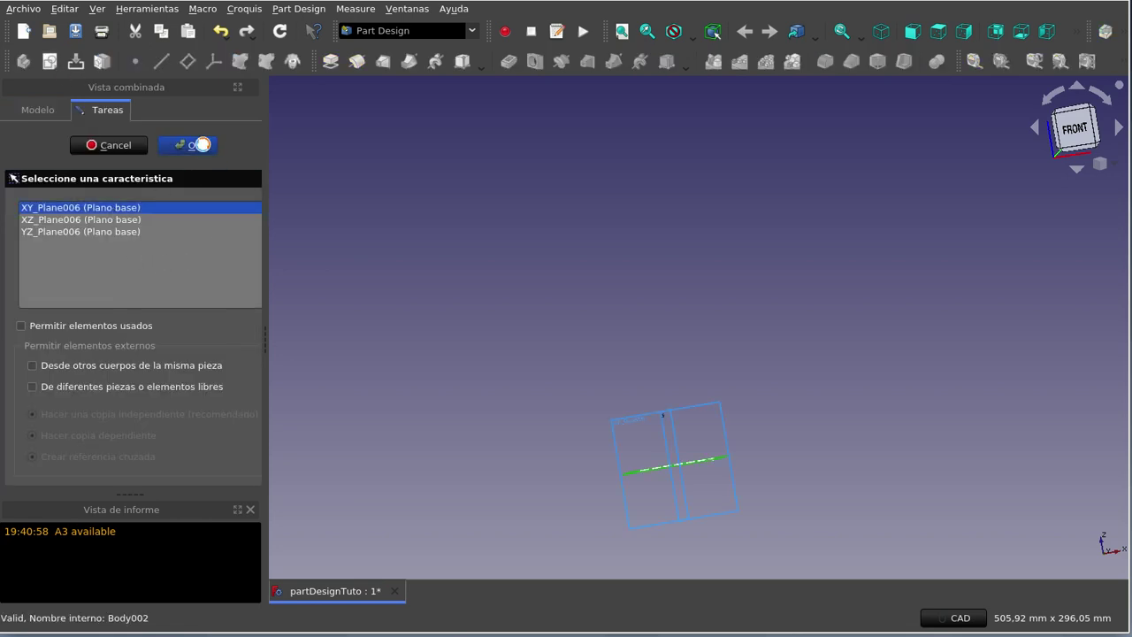
- Draw a larger circle centred on the origin in Sketch011 and close the sketch
click(116, 91)
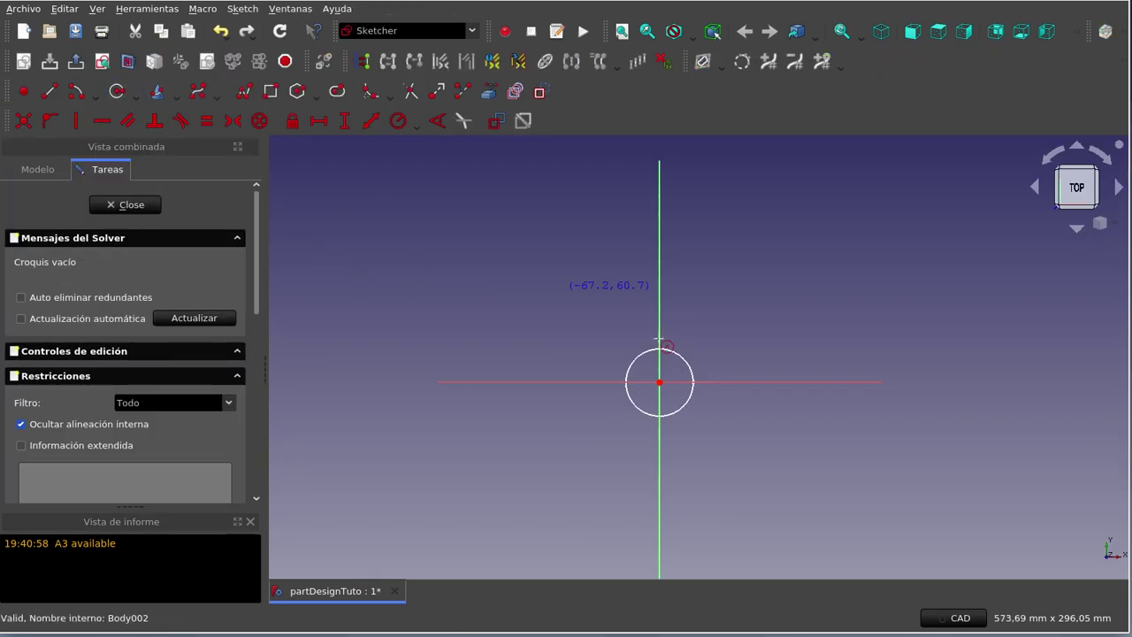
click(659, 382)
click(742, 362)
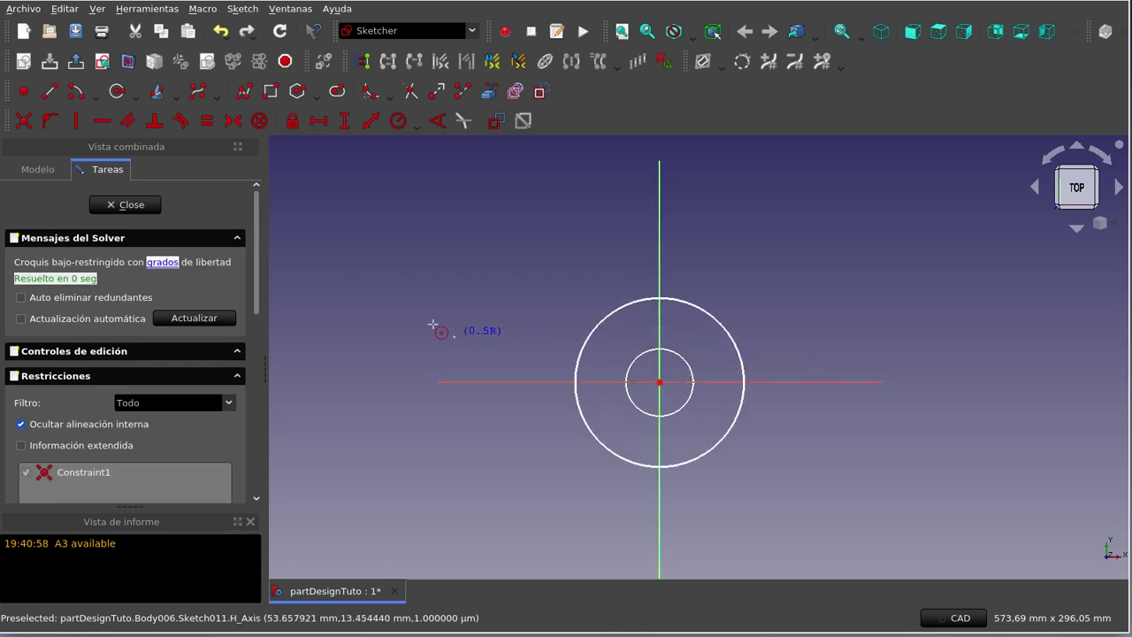
click(452, 337)
key(Escape)
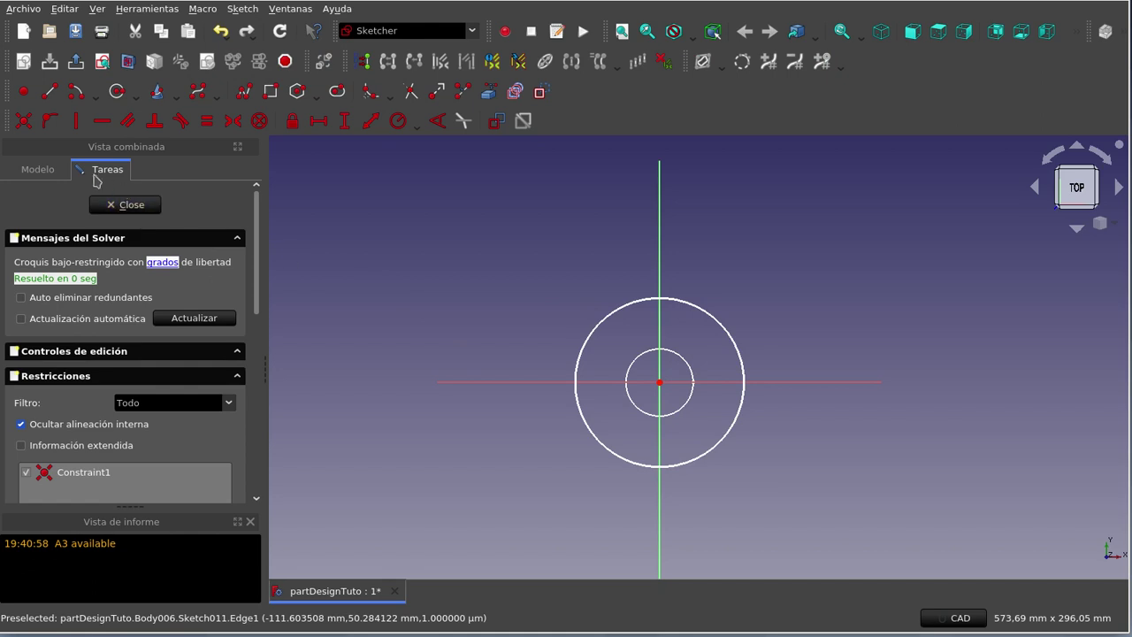
click(110, 205)
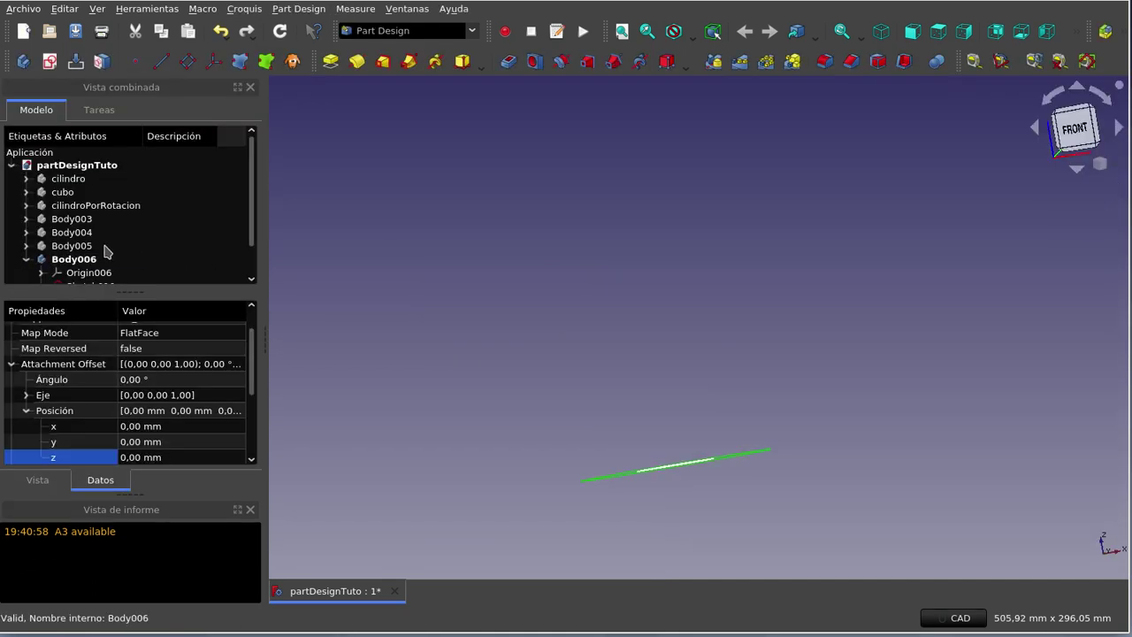
key(F2)
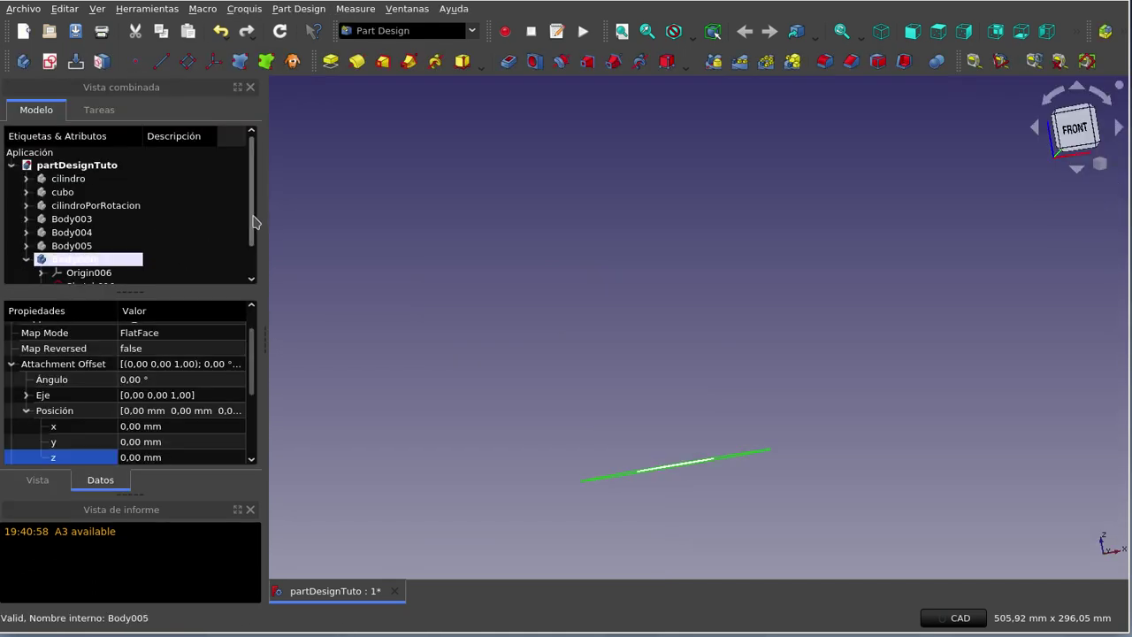
scroll(255, 221, down, 1)
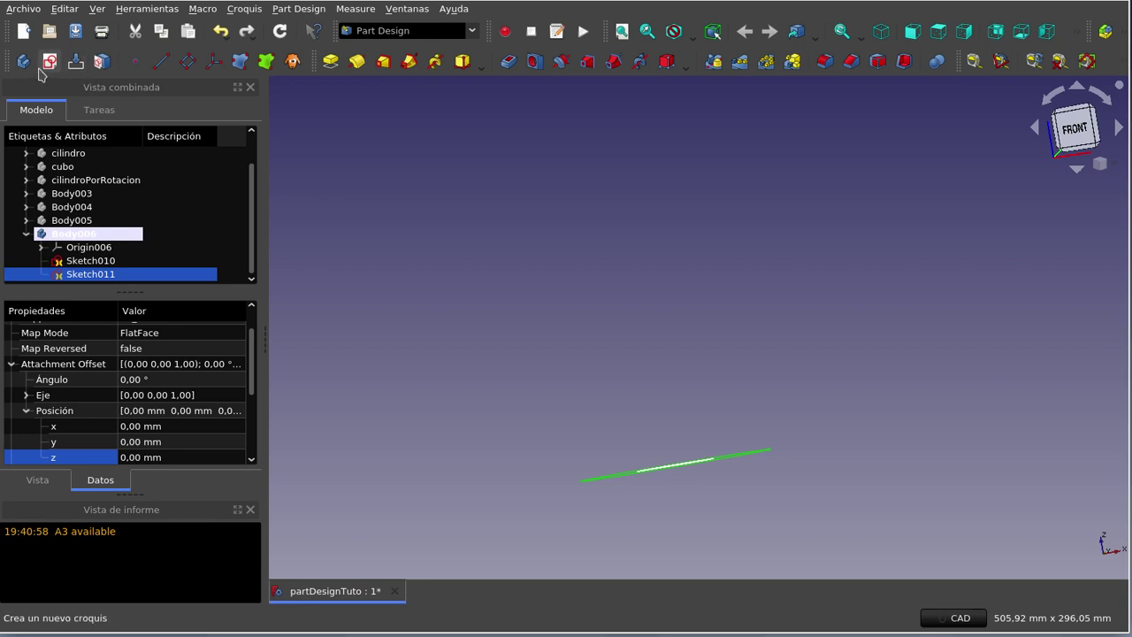
- Create Sketch012 on the XY plane with a medium circle centred up and right of the origin
click(49, 61)
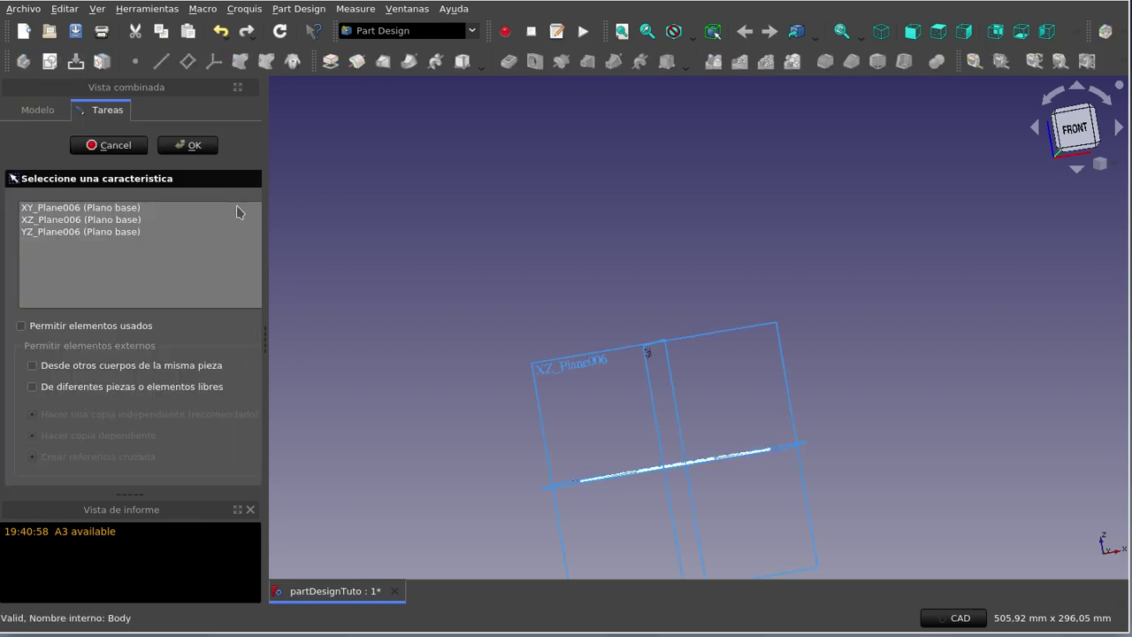
click(107, 217)
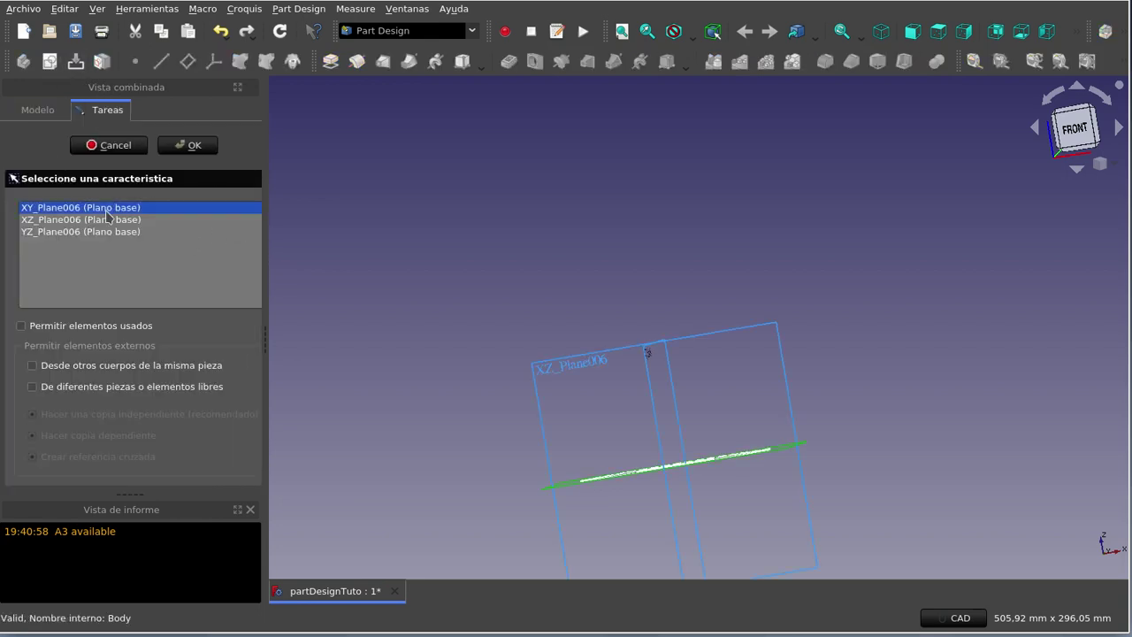
click(194, 147)
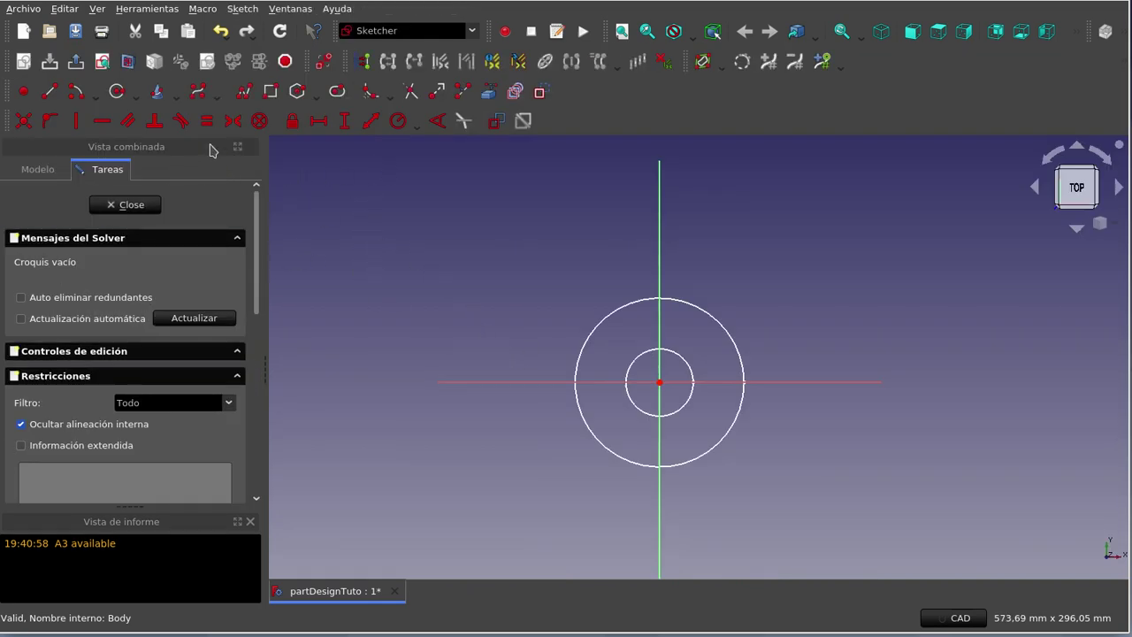
click(117, 91)
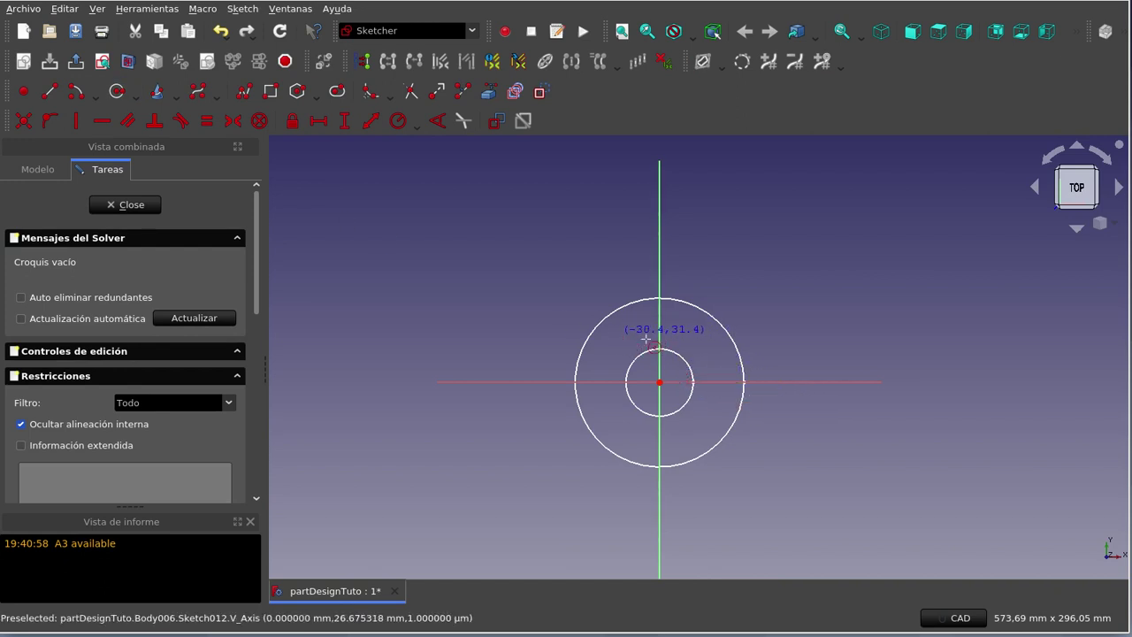
click(713, 331)
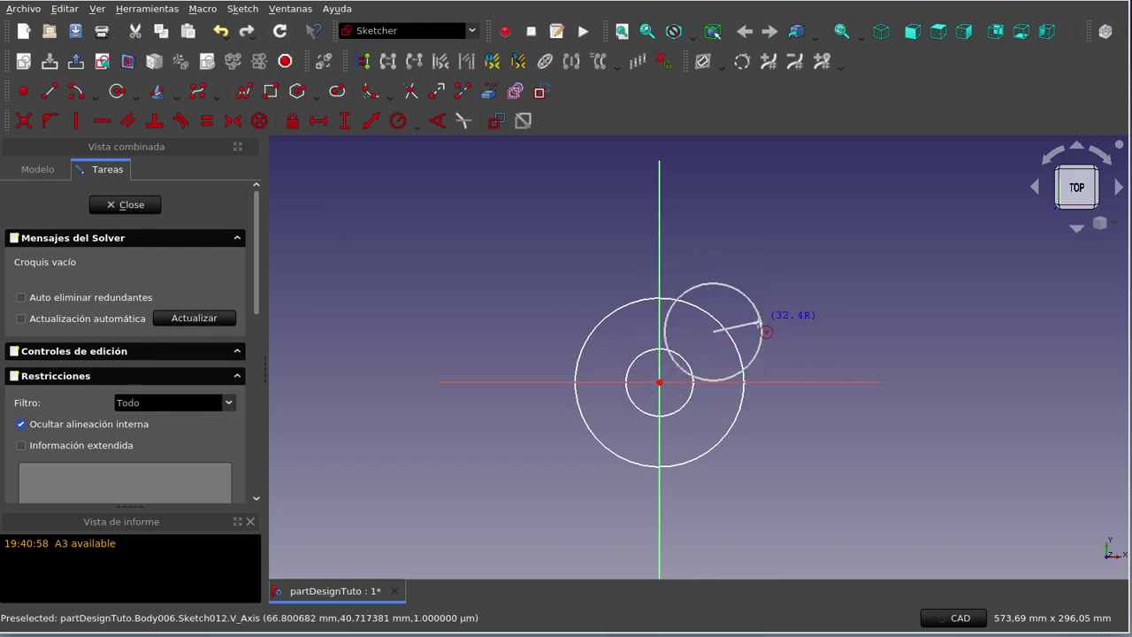
click(750, 320)
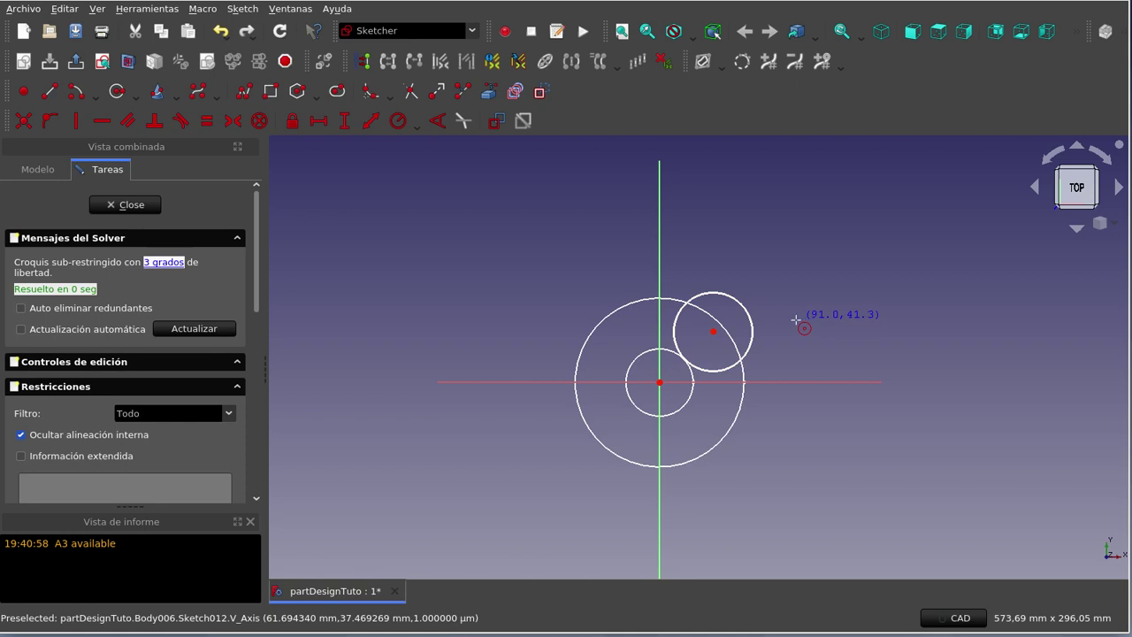
click(121, 205)
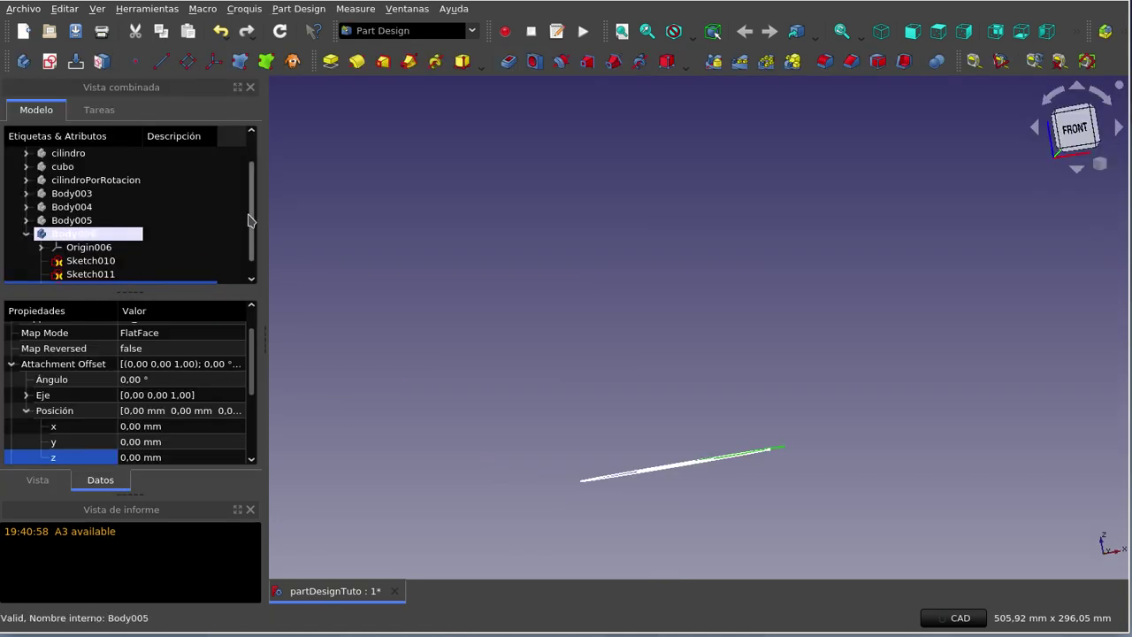
- Set Sketch011's Attachment Offset z position to 46 mm
scroll(133, 248, down, 1)
click(97, 249)
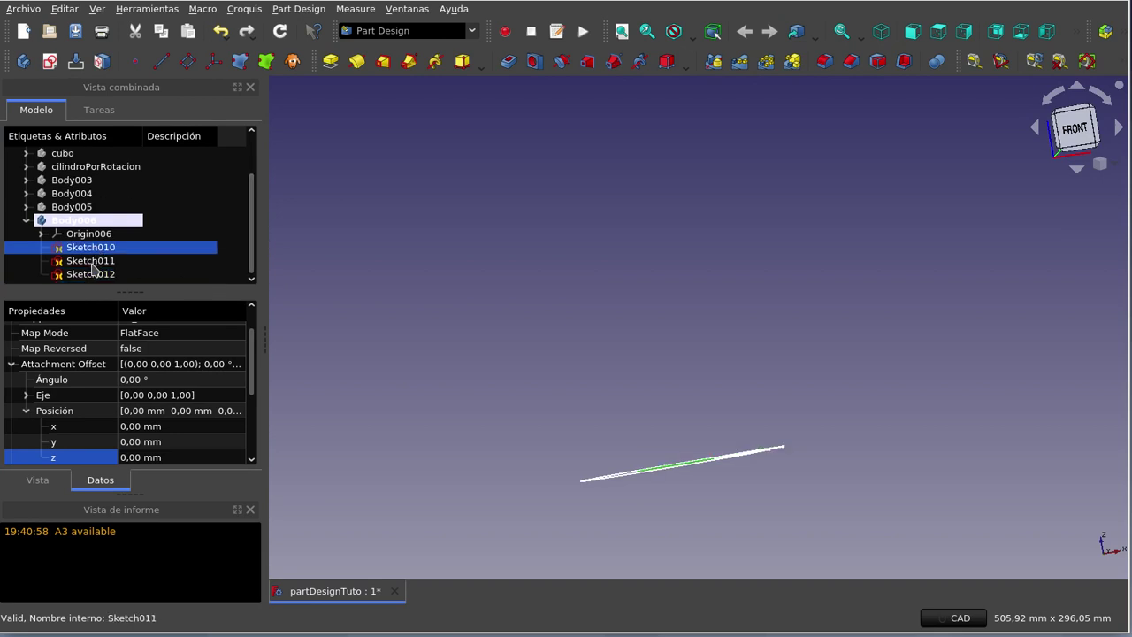
click(96, 262)
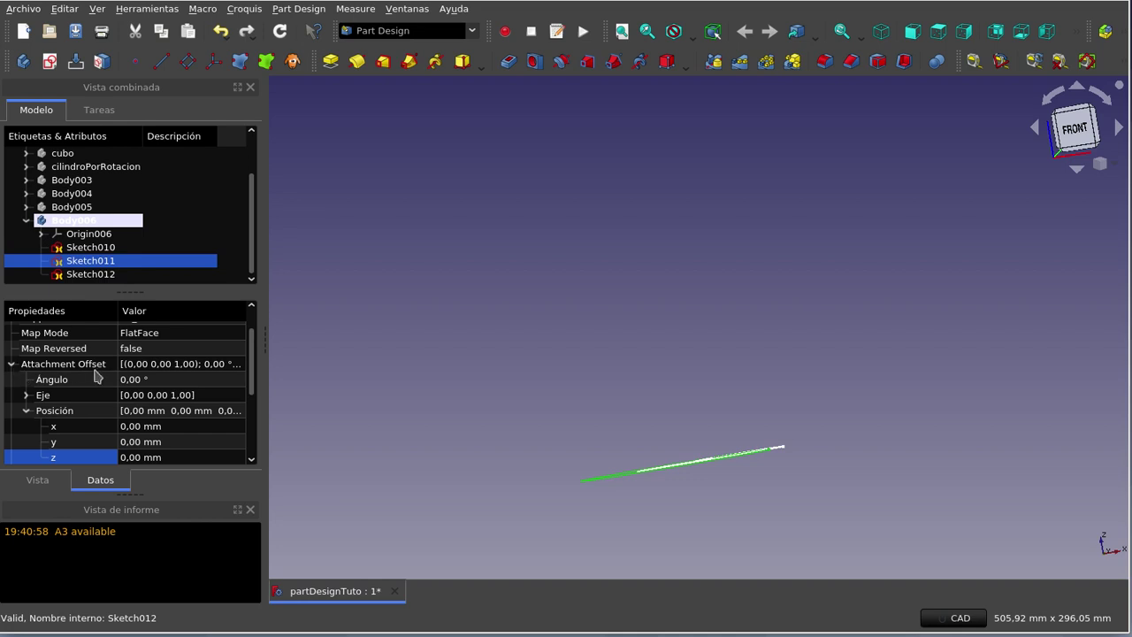
click(151, 461)
text(35)
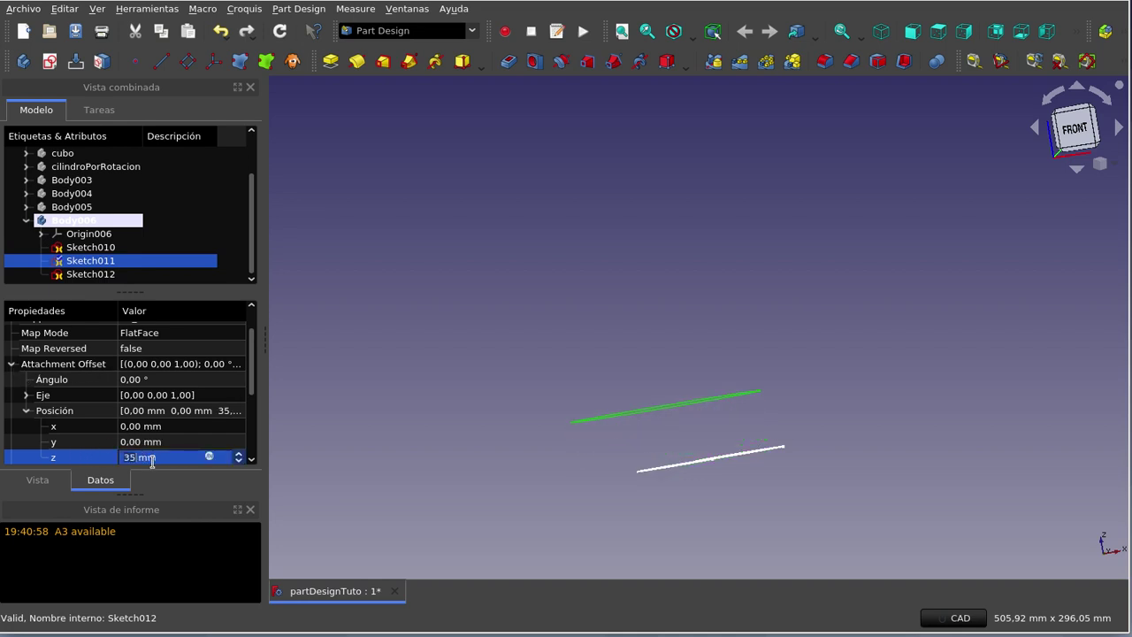
scroll(150, 456, up, 8)
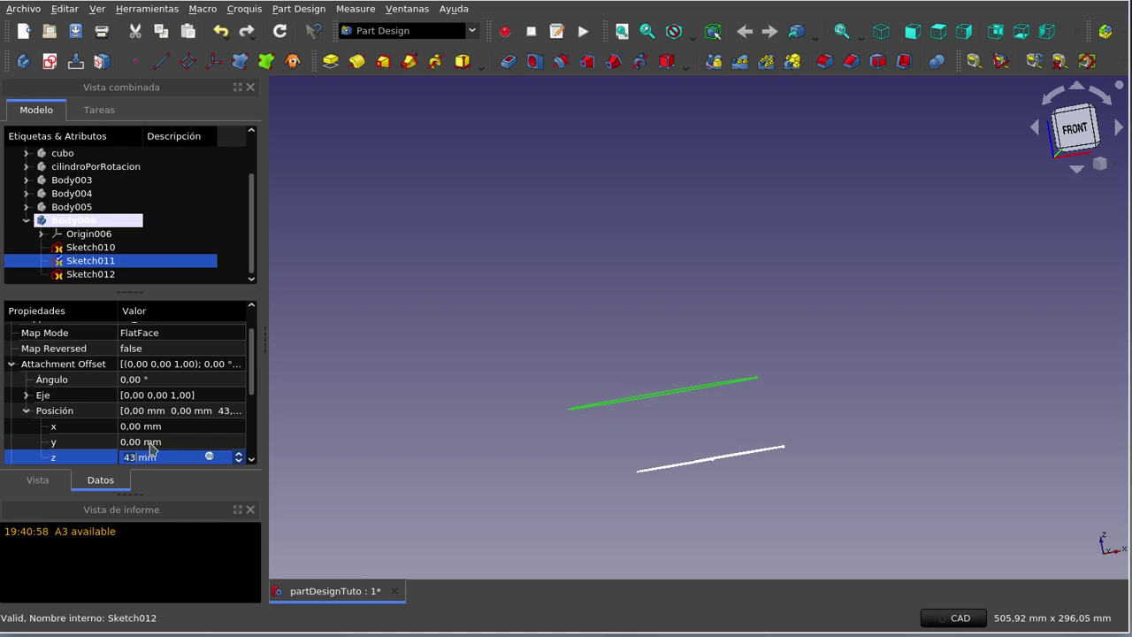
scroll(158, 457, up, 3)
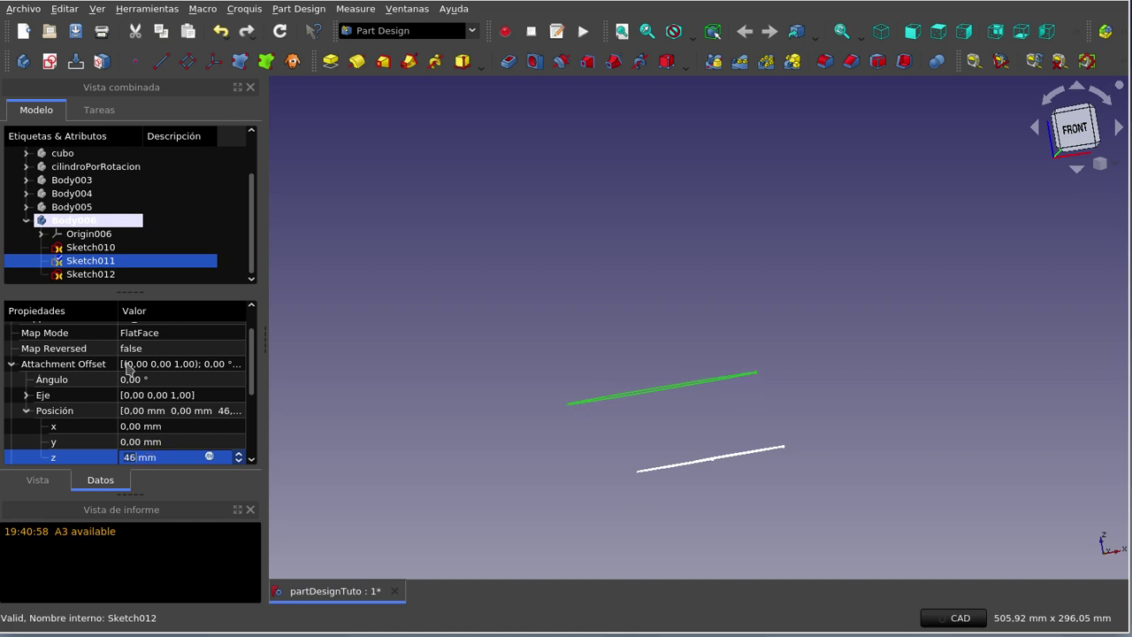
- Raise Sketch012's Attachment Offset z position to 99 mm
click(108, 275)
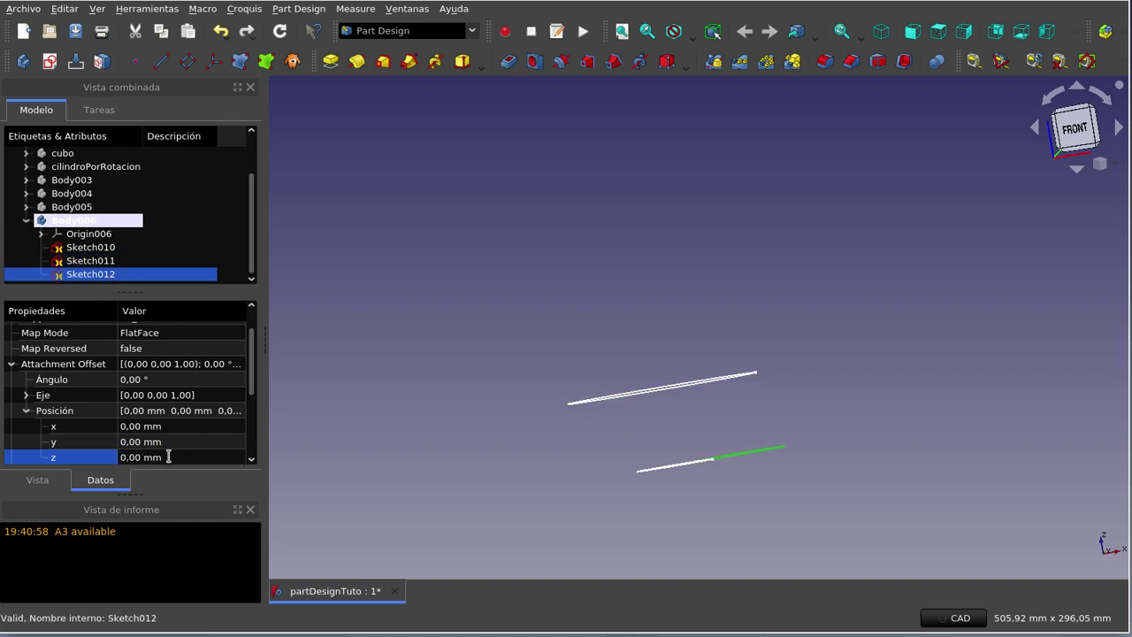
click(168, 456)
scroll(168, 456, up, 8)
scroll(168, 457, up, 16)
scroll(168, 456, up, 14)
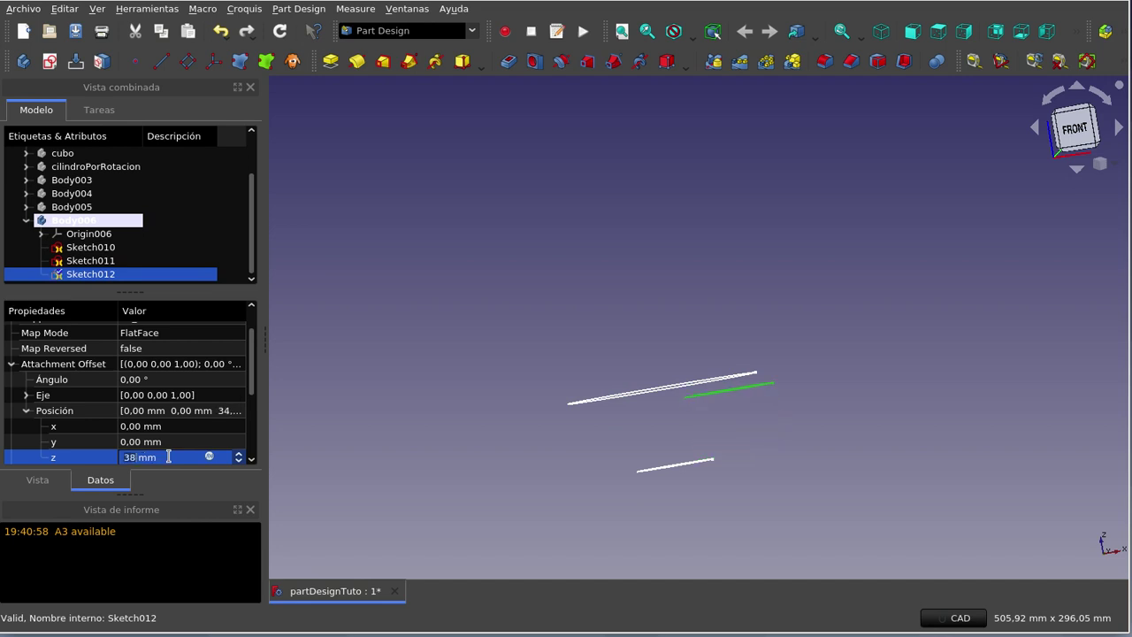
scroll(168, 457, up, 19)
scroll(168, 457, up, 12)
scroll(168, 456, up, 20)
scroll(168, 456, up, 7)
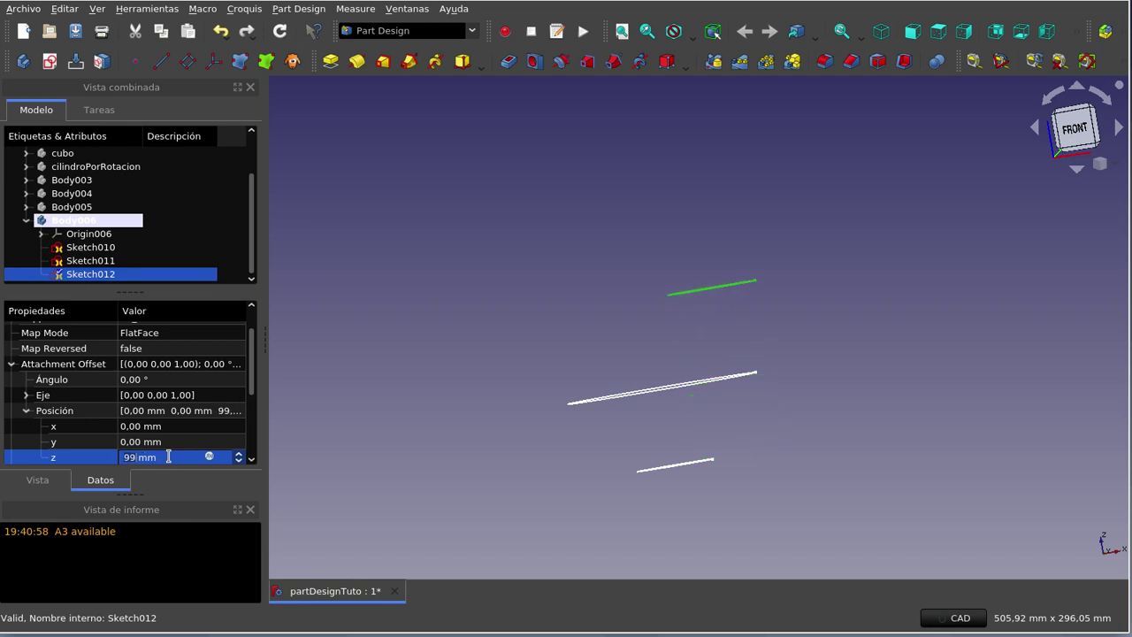